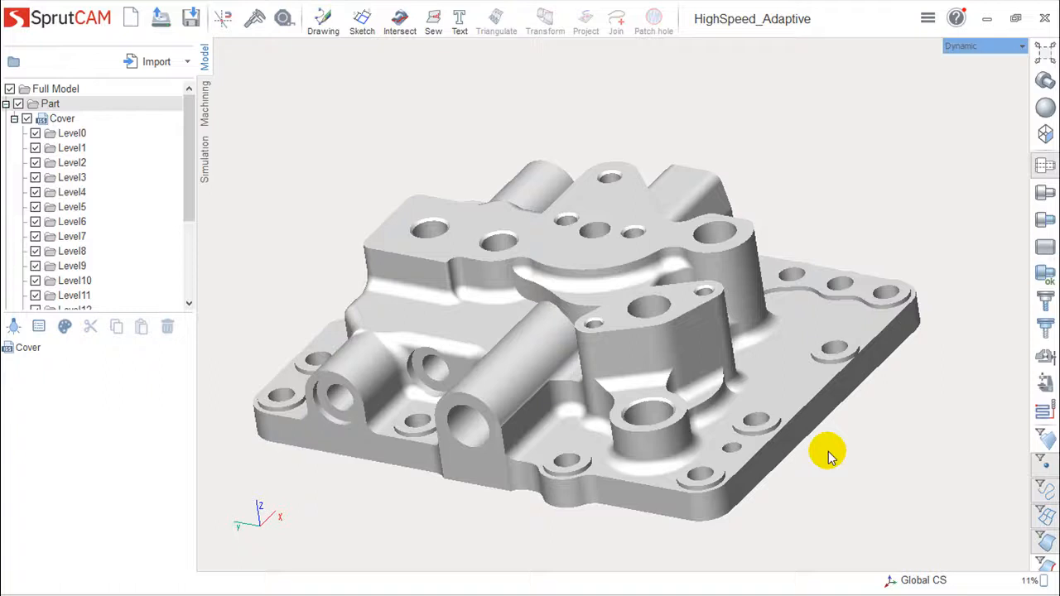
Examine the cover model's bosses, pockets and flat base surface from several viewing angles.
mouse_move(284, 170)
right_mouse_down()
mouse_move(282, 151)
mouse_move(306, 166)
mouse_move(289, 155)
mouse_move(284, 180)
right_mouse_up()
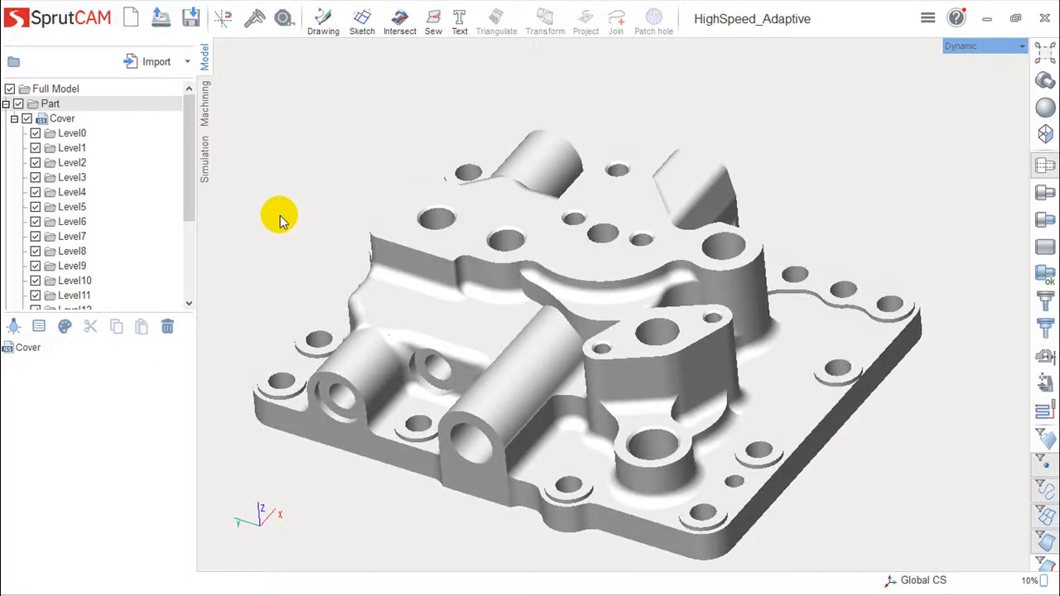
middle_click_drag(895, 448, 916, 425)
right_click_drag(869, 487, 927, 447)
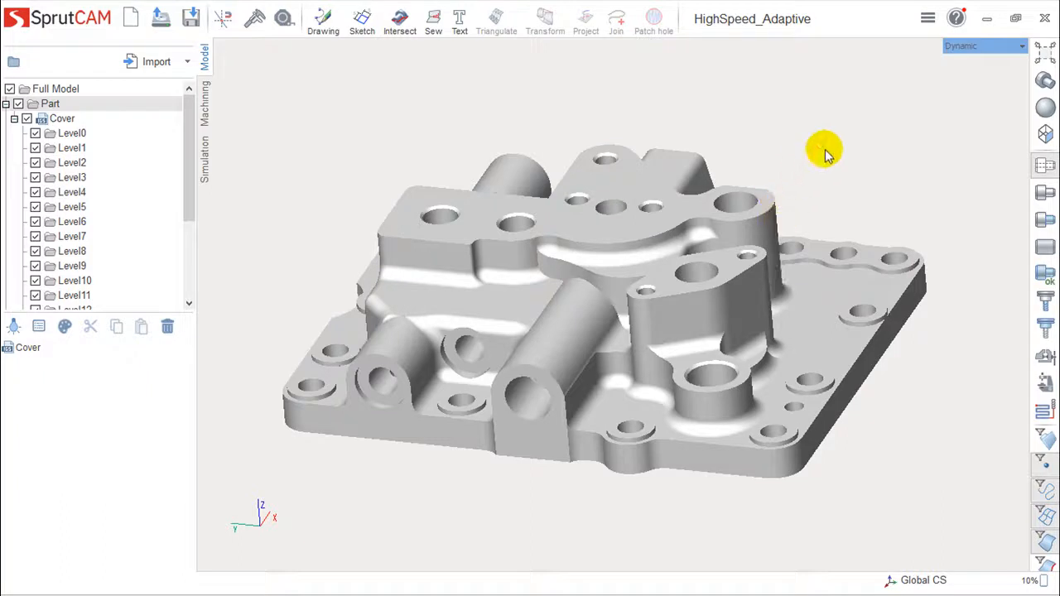
right_click_drag(854, 170, 856, 195)
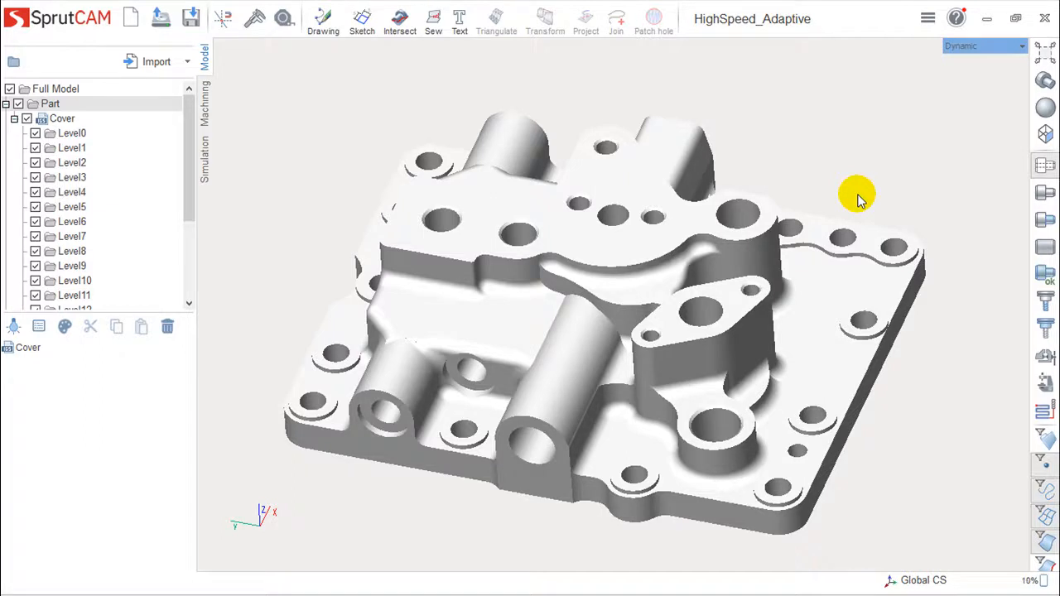
mouse_move(412, 490)
middle_mouse_down()
mouse_move(456, 255)
mouse_move(422, 422)
mouse_move(421, 504)
mouse_move(455, 315)
mouse_move(394, 509)
mouse_move(353, 454)
mouse_move(426, 502)
mouse_move(426, 468)
mouse_move(396, 501)
middle_mouse_up()
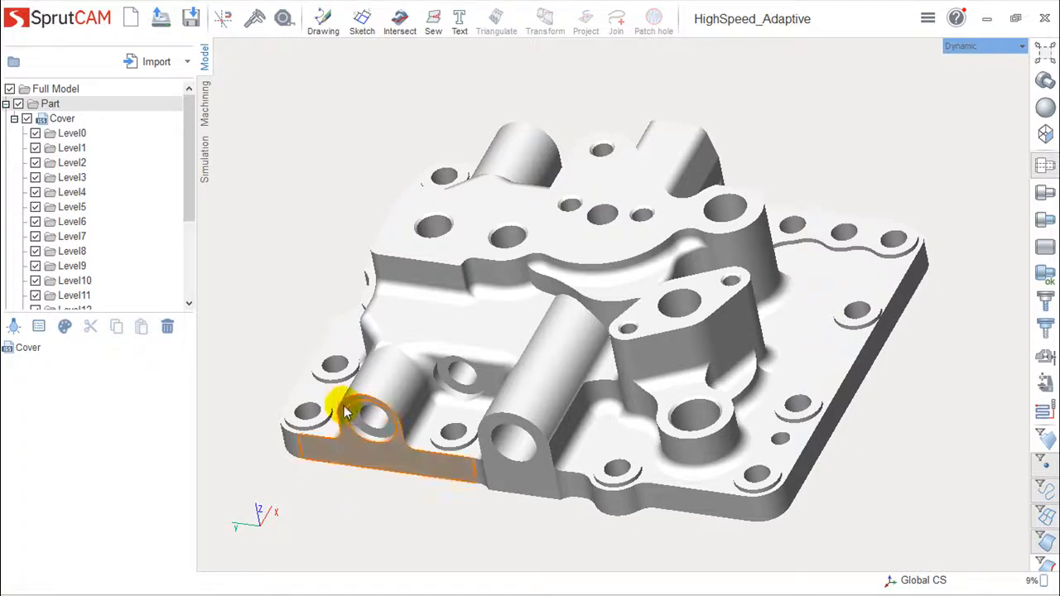
middle_click_drag(417, 502, 446, 472)
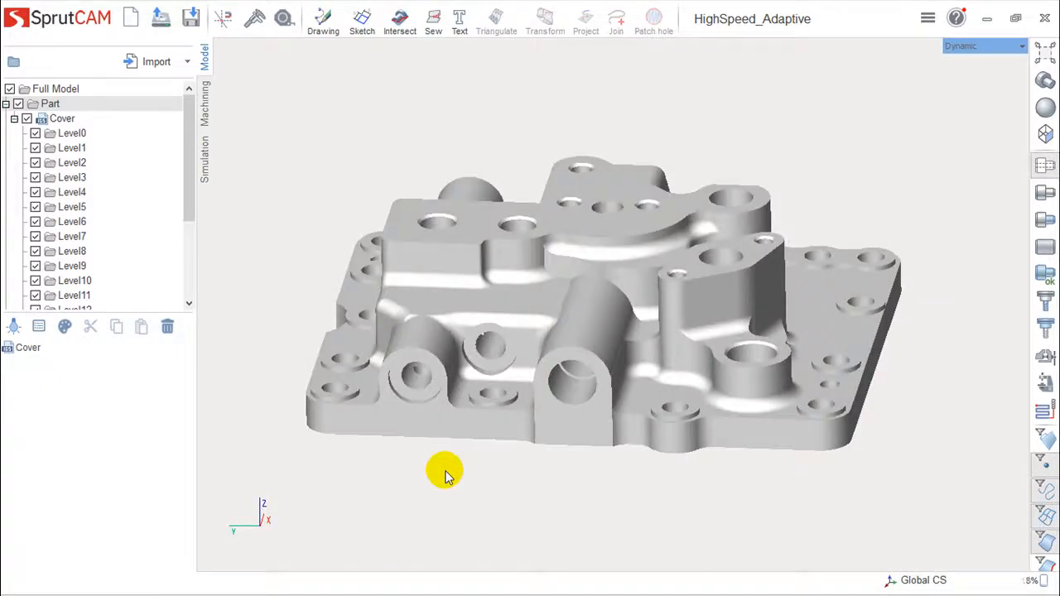
middle_click_drag(547, 497, 515, 513)
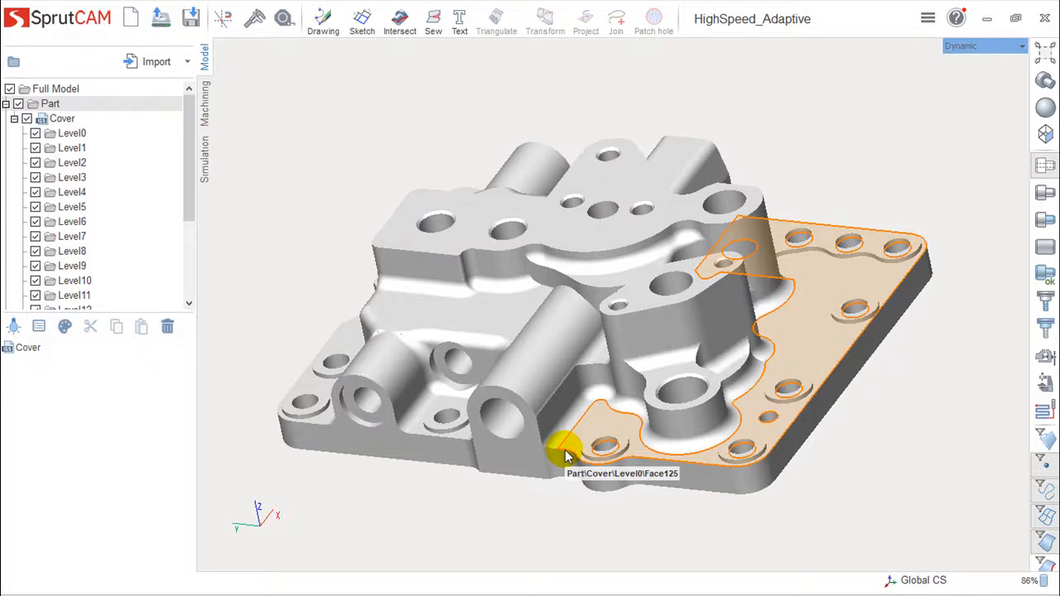
right_click_drag(906, 505, 914, 471)
Apply the Inverse operation with the large flat base face of the Cover's Level0 group selected.
left_click(65, 120)
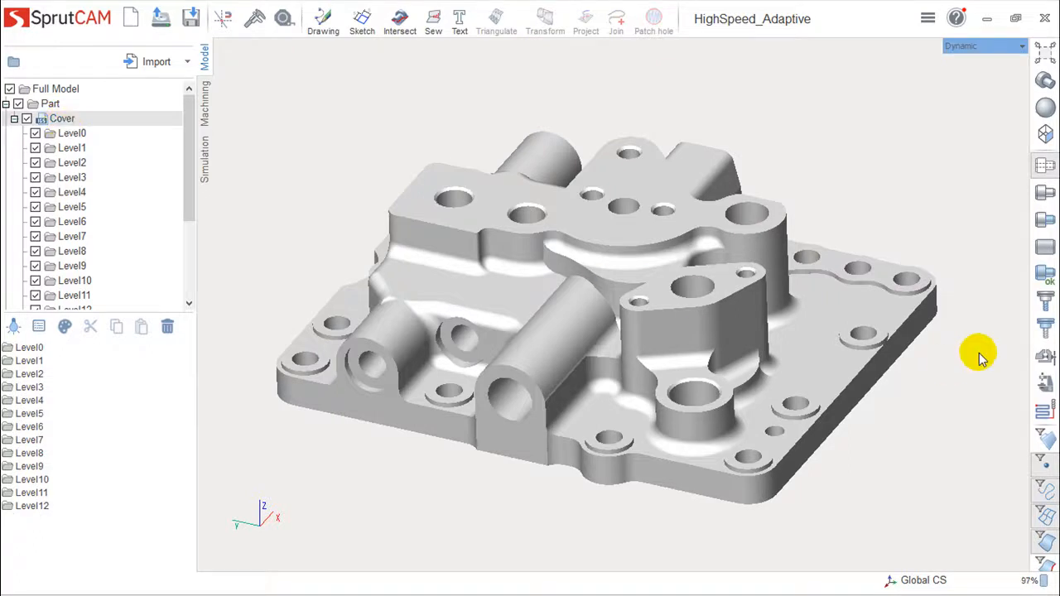
left_click(65, 134)
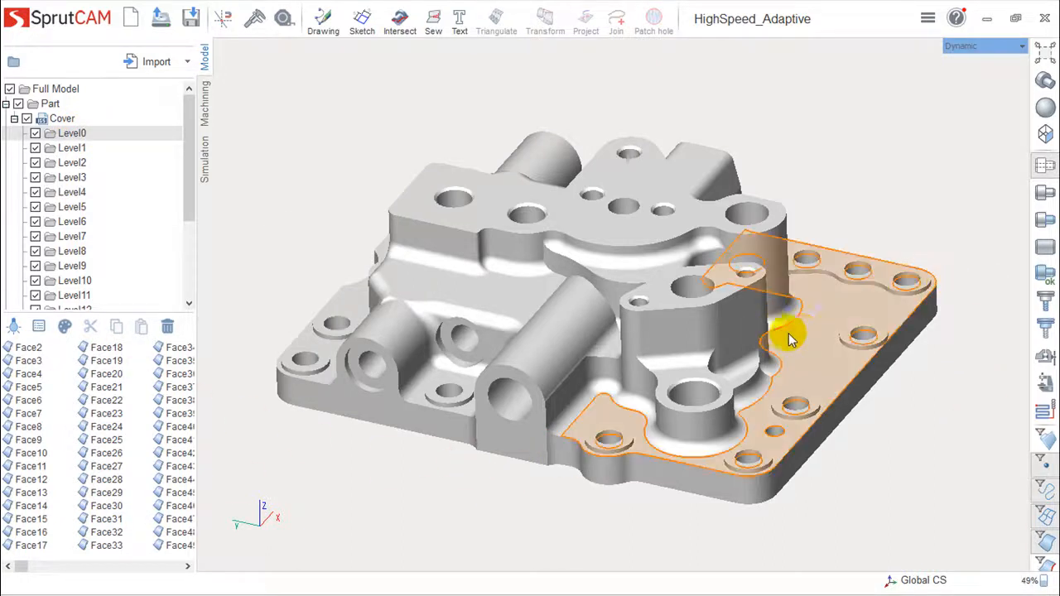
left_click(816, 338)
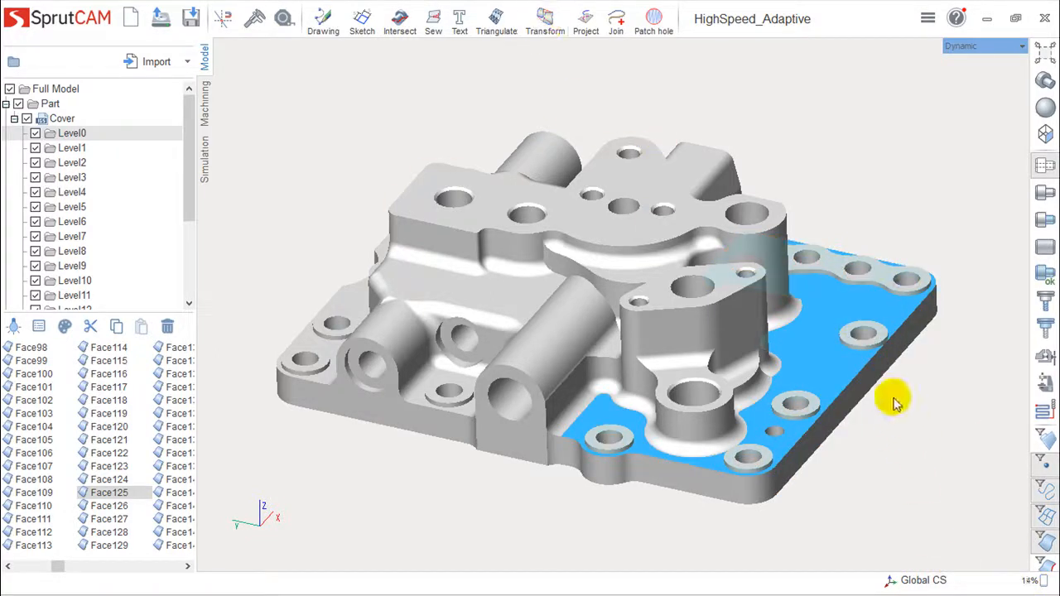
right_click(816, 334)
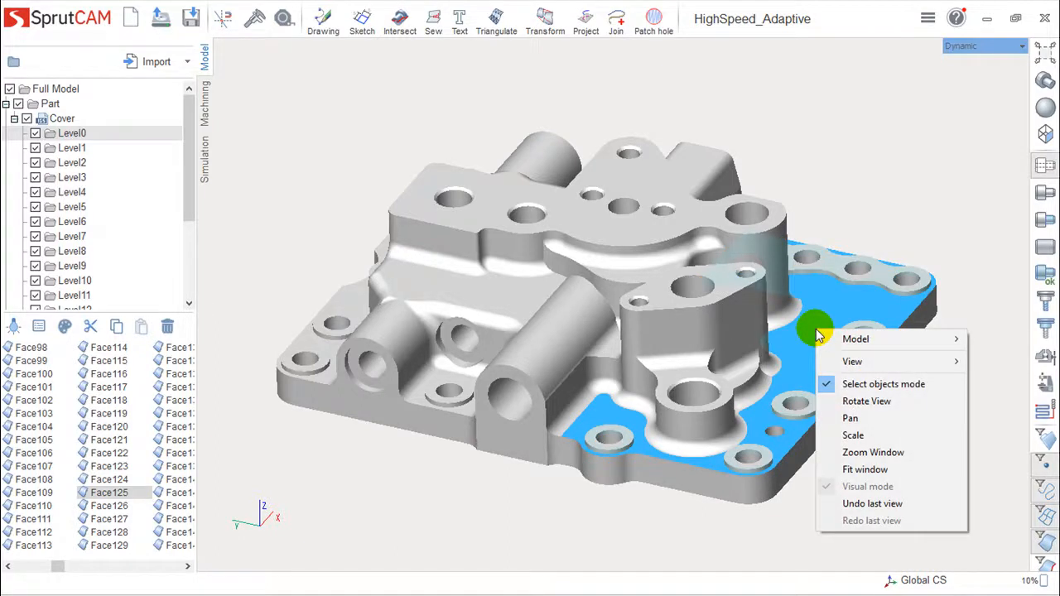
left_click(848, 340)
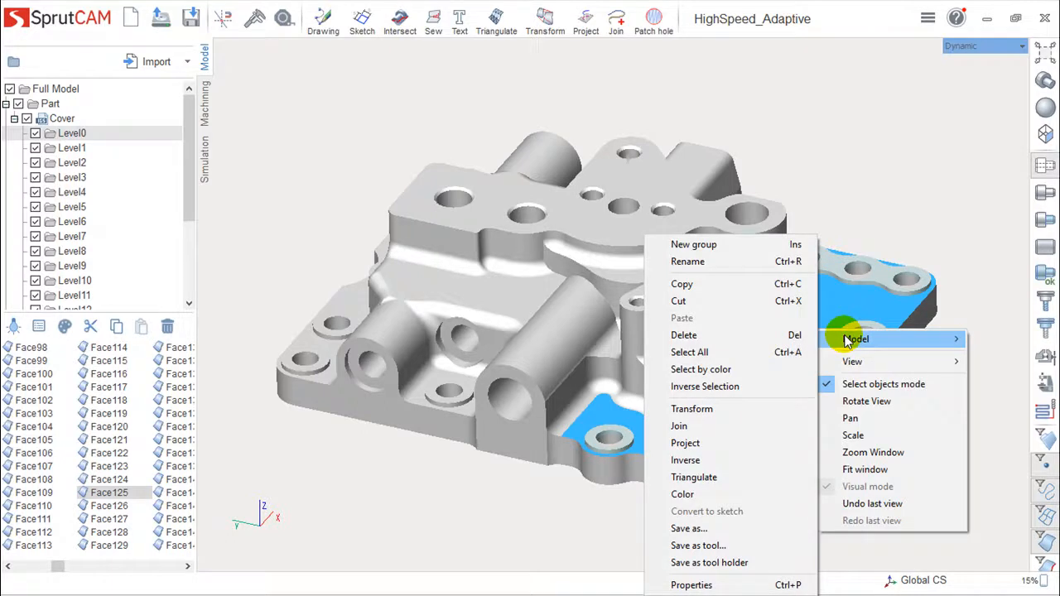
left_click(705, 461)
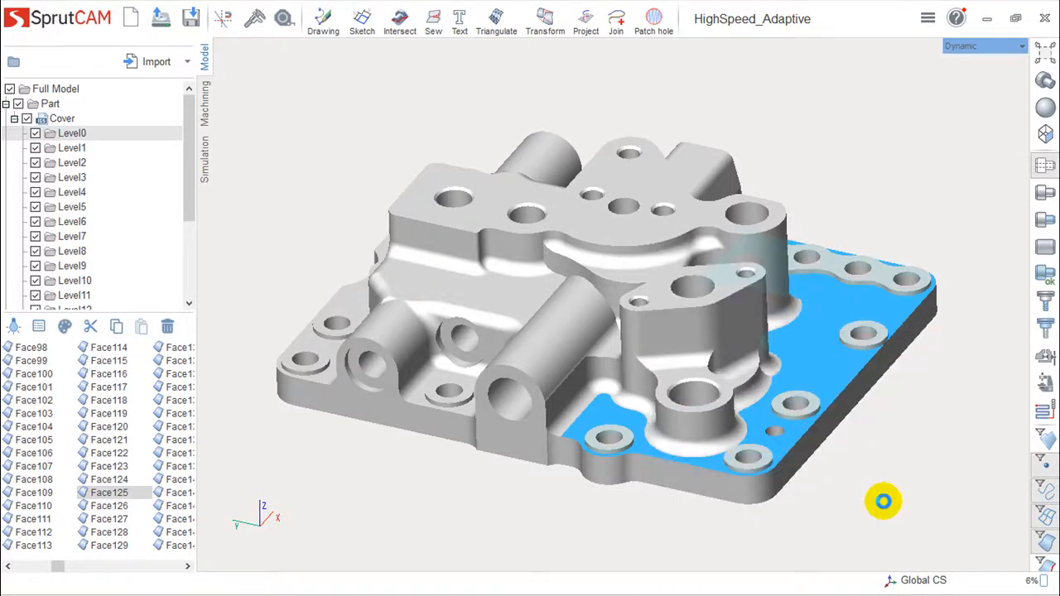
left_click(908, 477)
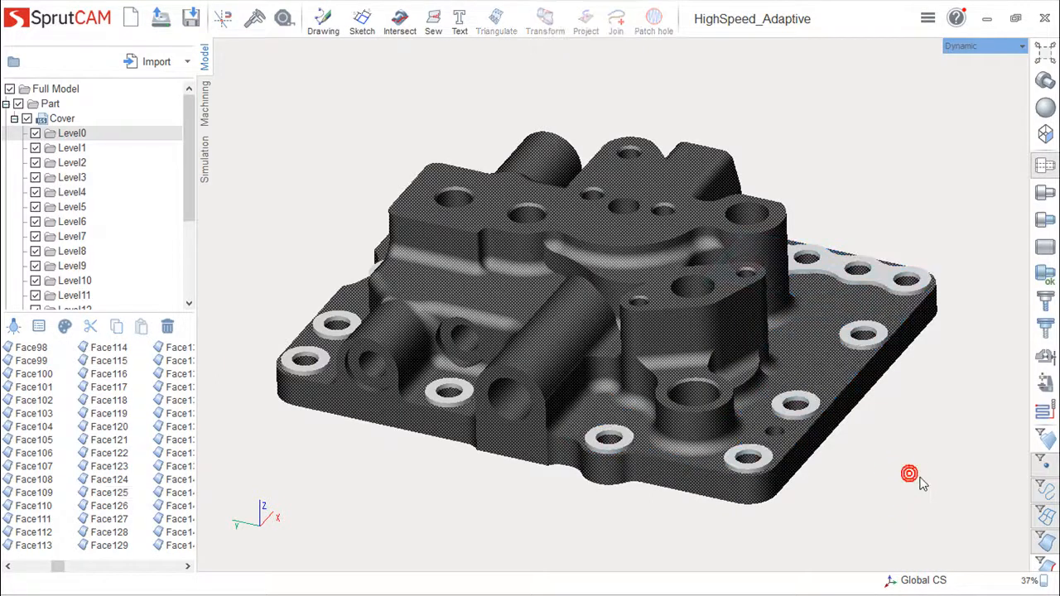
Select the large flat base face again and apply Inverse a second time to flip the surfaces back.
mouse_move(908, 494)
right_mouse_down()
mouse_move(833, 508)
mouse_move(845, 515)
mouse_move(897, 452)
mouse_move(916, 505)
mouse_move(905, 516)
mouse_move(906, 497)
mouse_move(918, 503)
right_mouse_up()
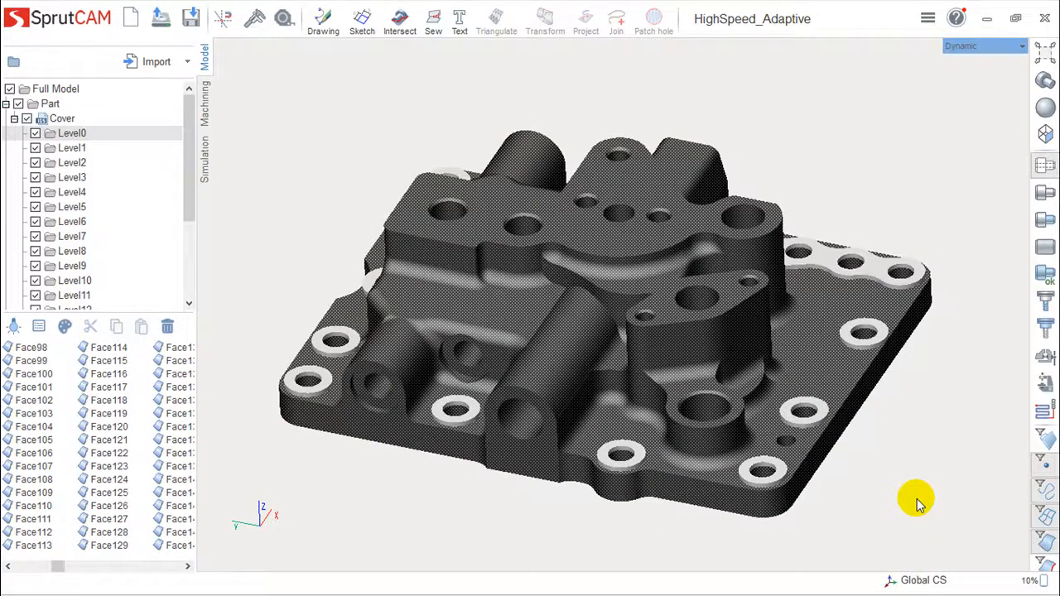
scroll(701, 487, "up", 2)
scroll(700, 487, "up", 3)
scroll(701, 487, "down", 3)
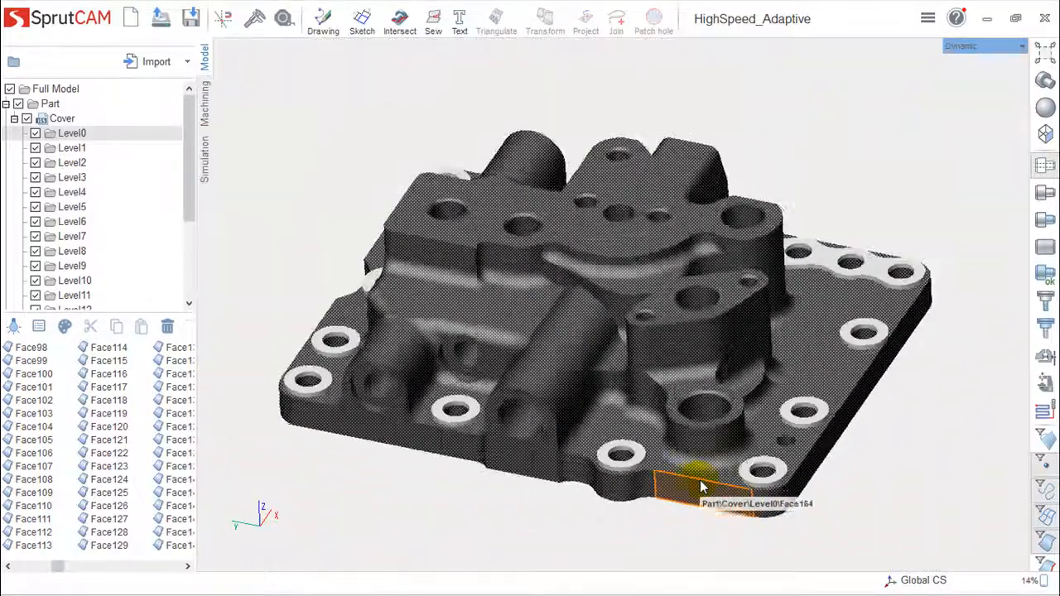
right_click_drag(618, 489, 679, 468)
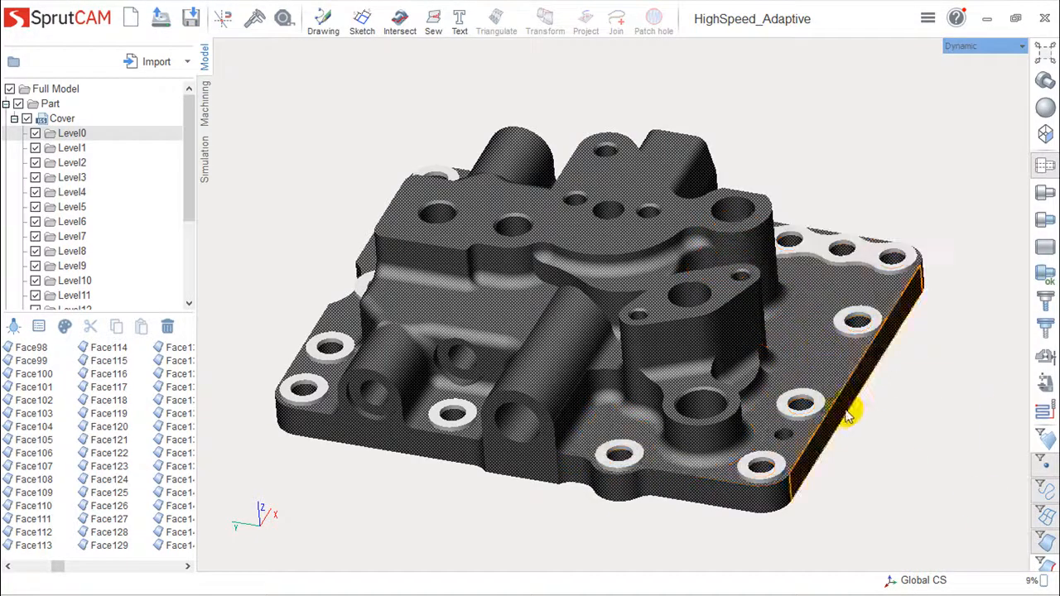
left_click(817, 340)
right_click(817, 341)
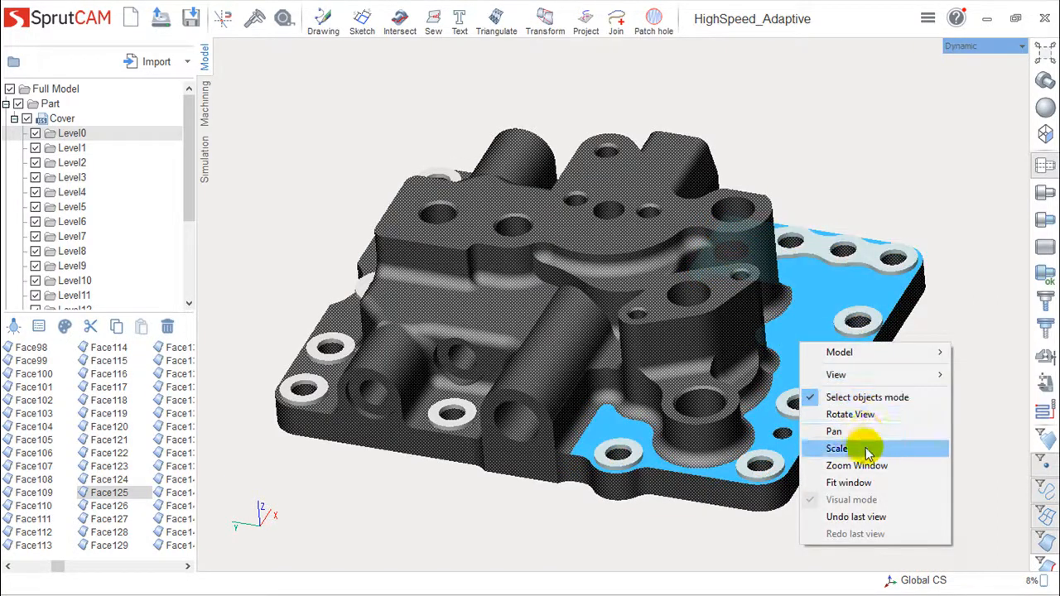
mouse_move(856, 352)
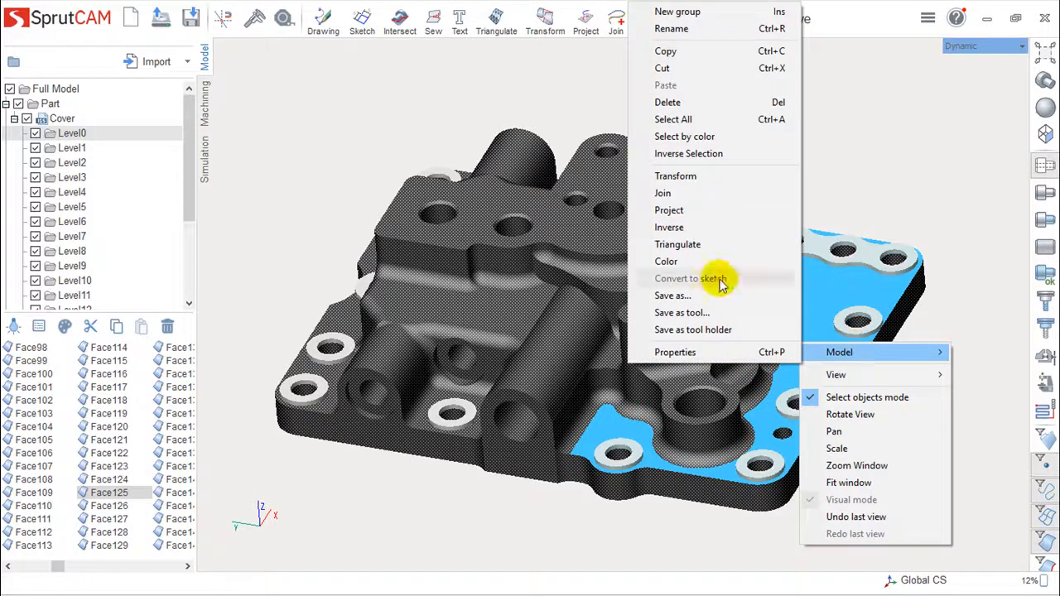
left_click(683, 229)
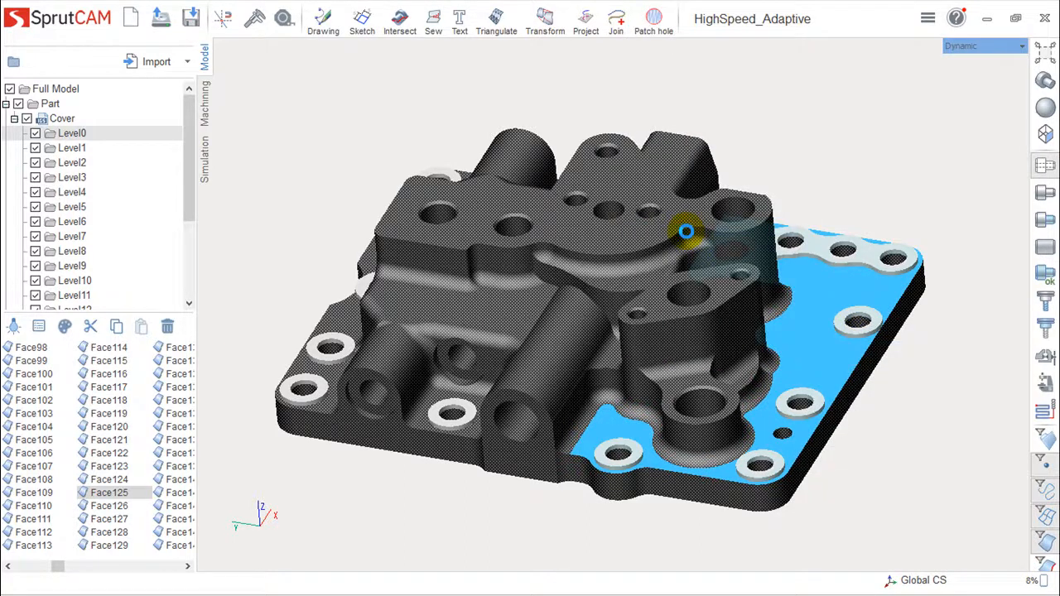
left_click(973, 524)
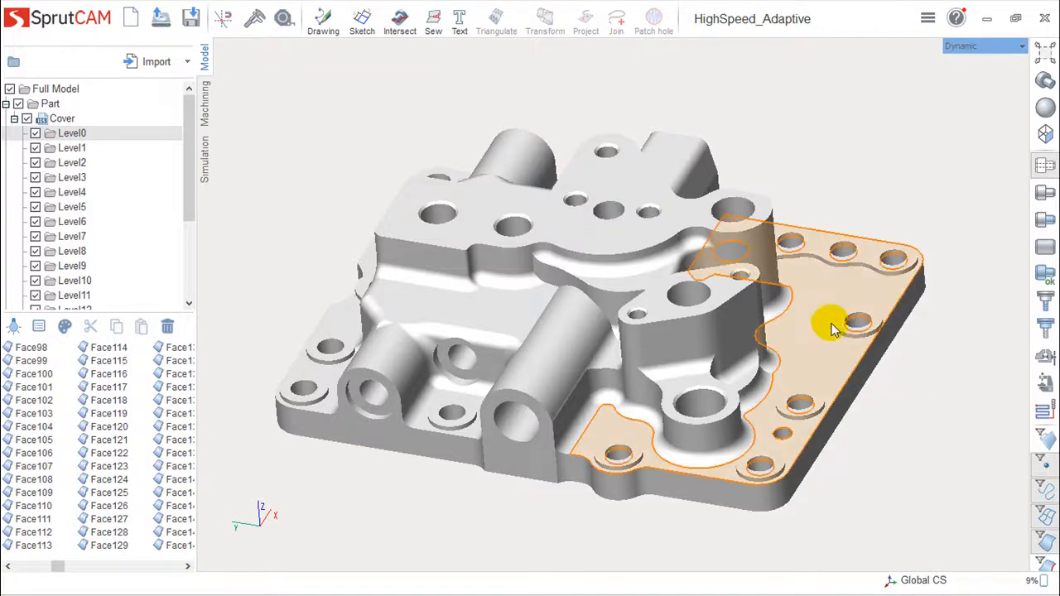
Project the boundaries of the large flat base face into a group named Curves, with 0.01 approximation tolerance and 0 stock.
mouse_move(852, 463)
middle_mouse_down()
mouse_move(869, 391)
mouse_move(843, 448)
middle_mouse_up()
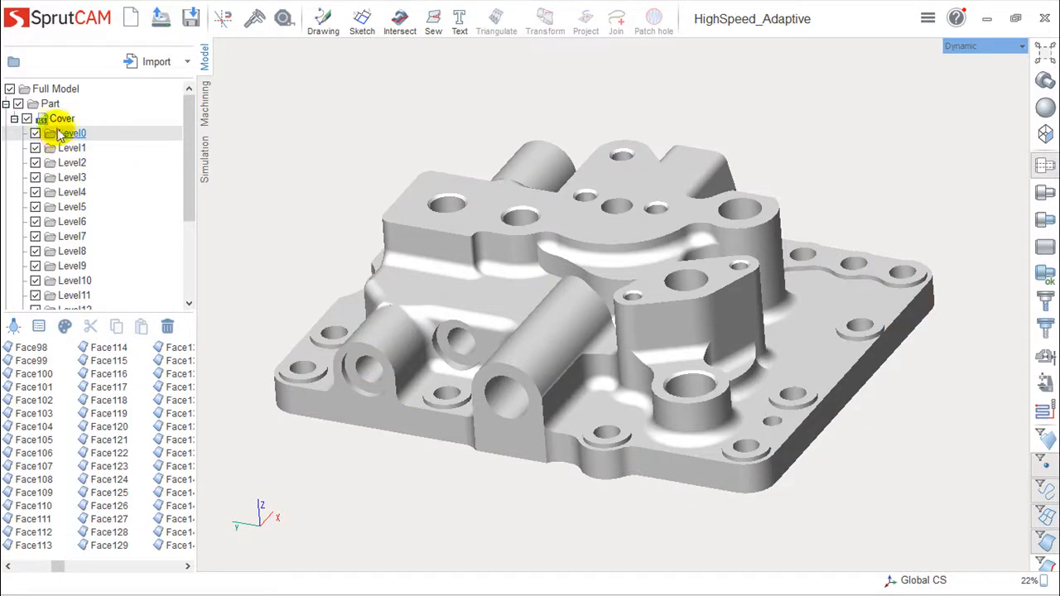
left_click(799, 358)
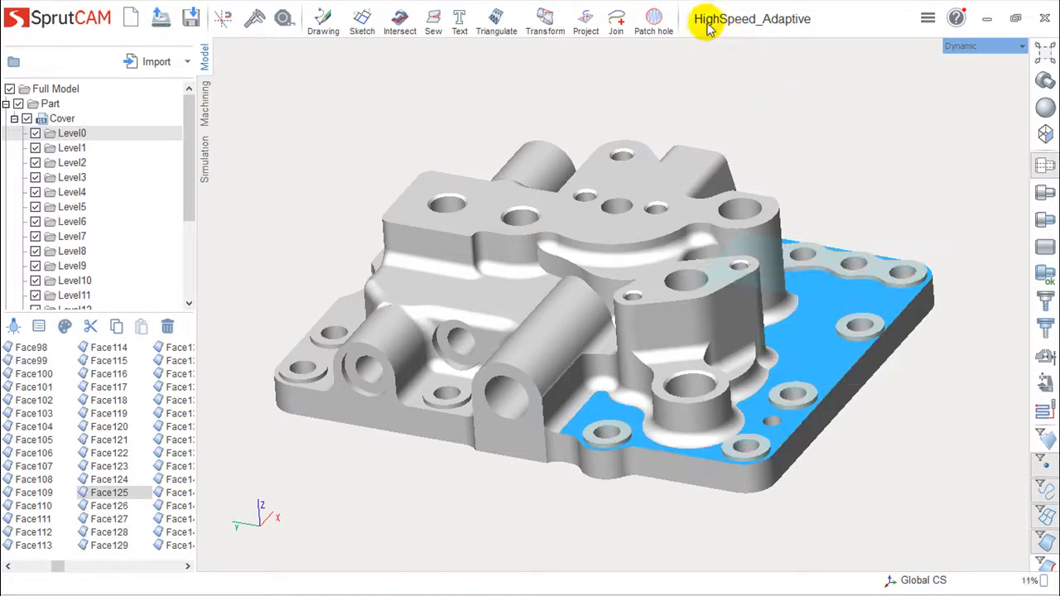
left_click(585, 23)
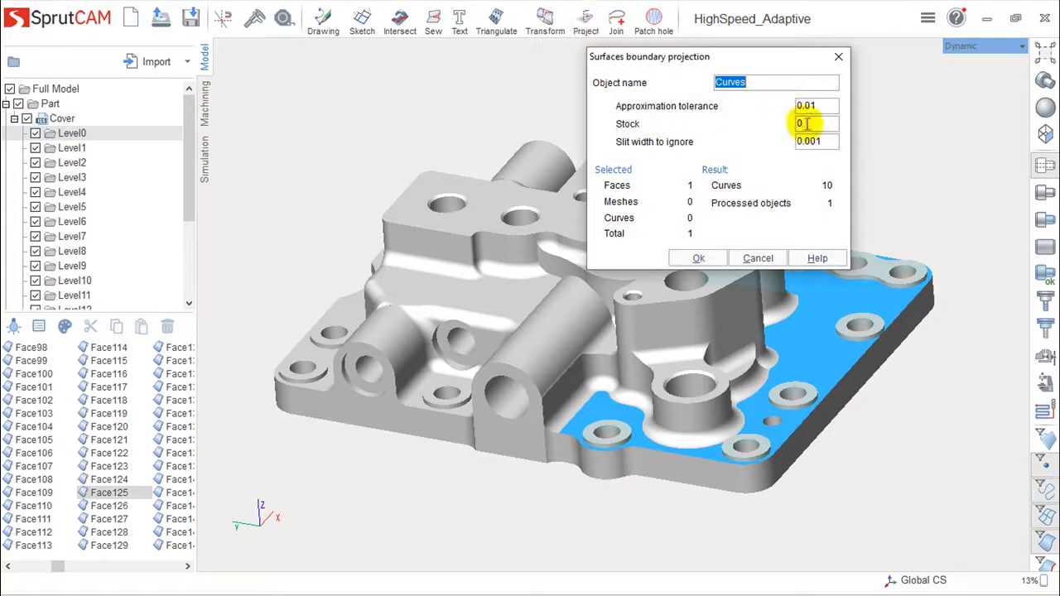
left_click_drag(727, 58, 439, 195)
left_click(509, 195)
left_click(522, 195)
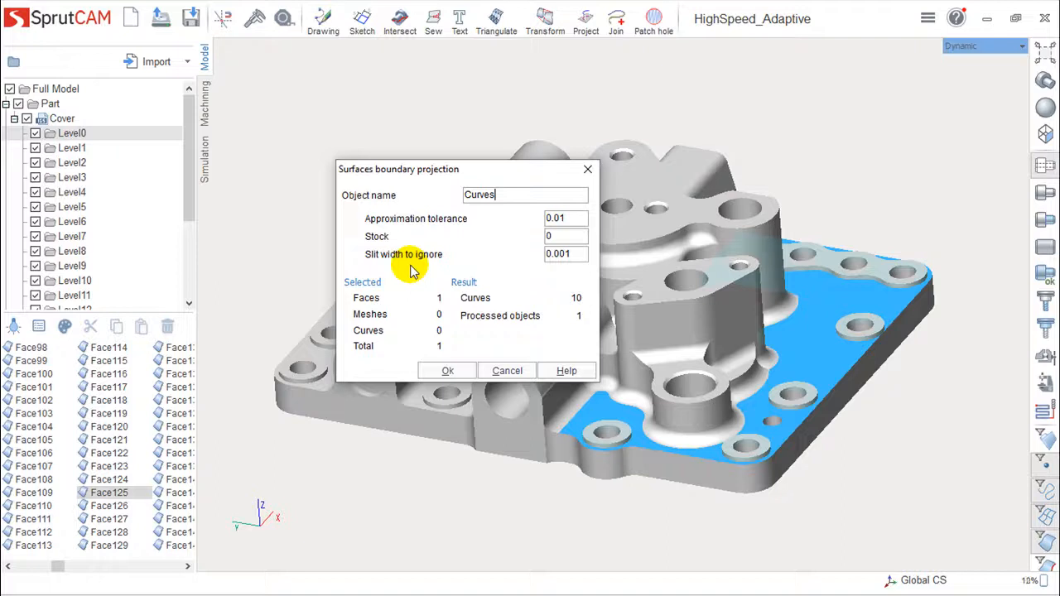
left_click(445, 371)
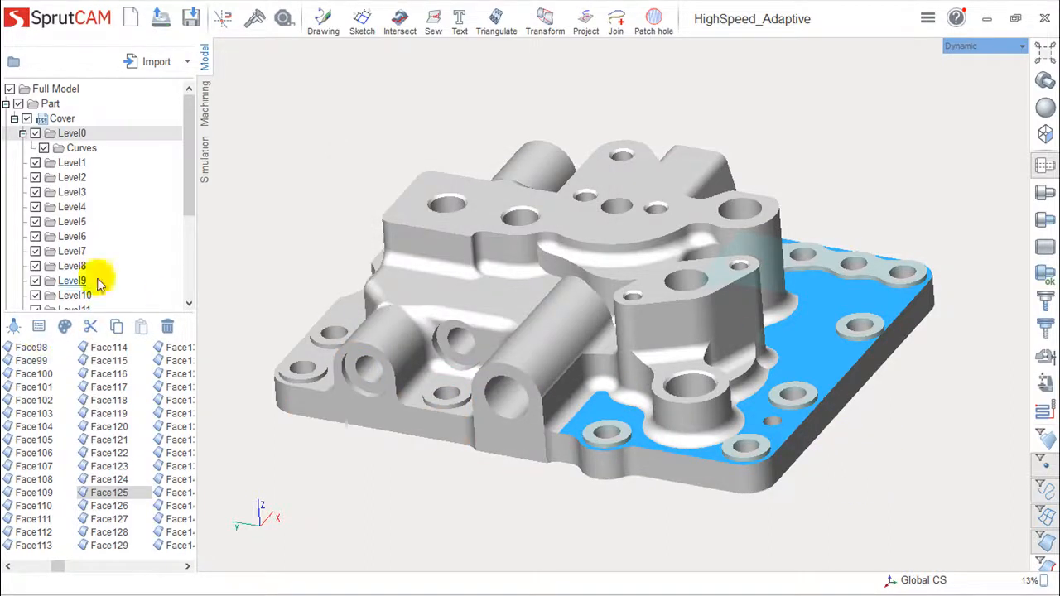
Isolate the projected Curves group under Level0 to compare it with the base face, and show the whole Cover again.
scroll(183, 282, "down", 4)
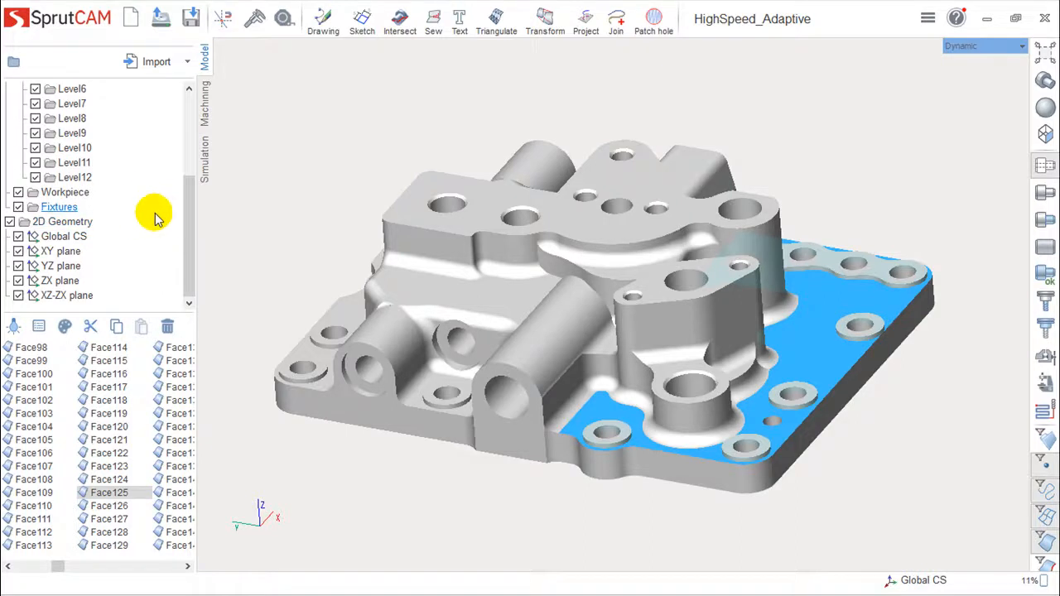
left_click(183, 213)
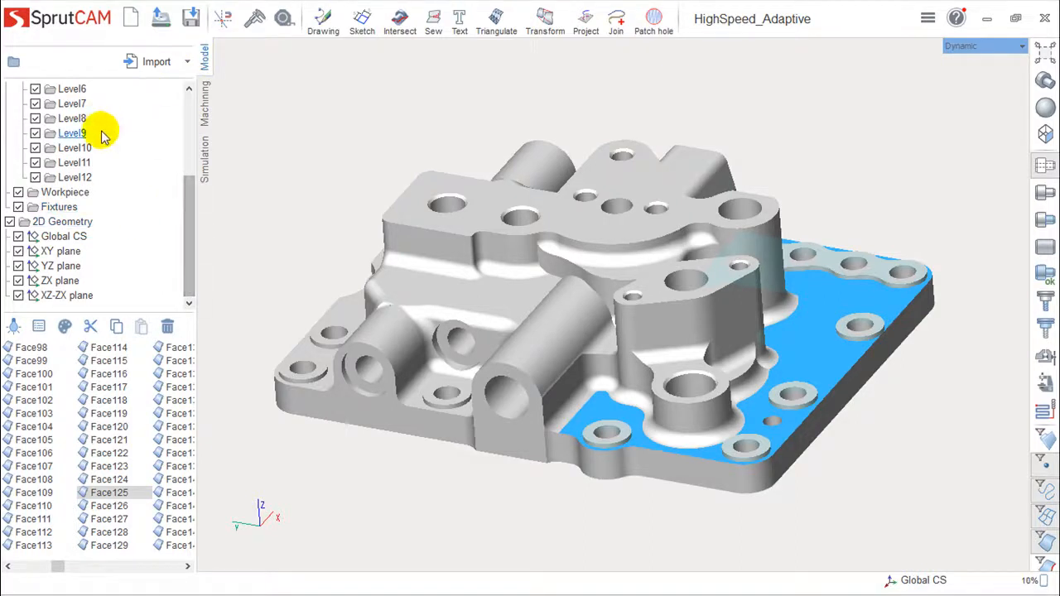
left_click_drag(182, 208, 201, 79)
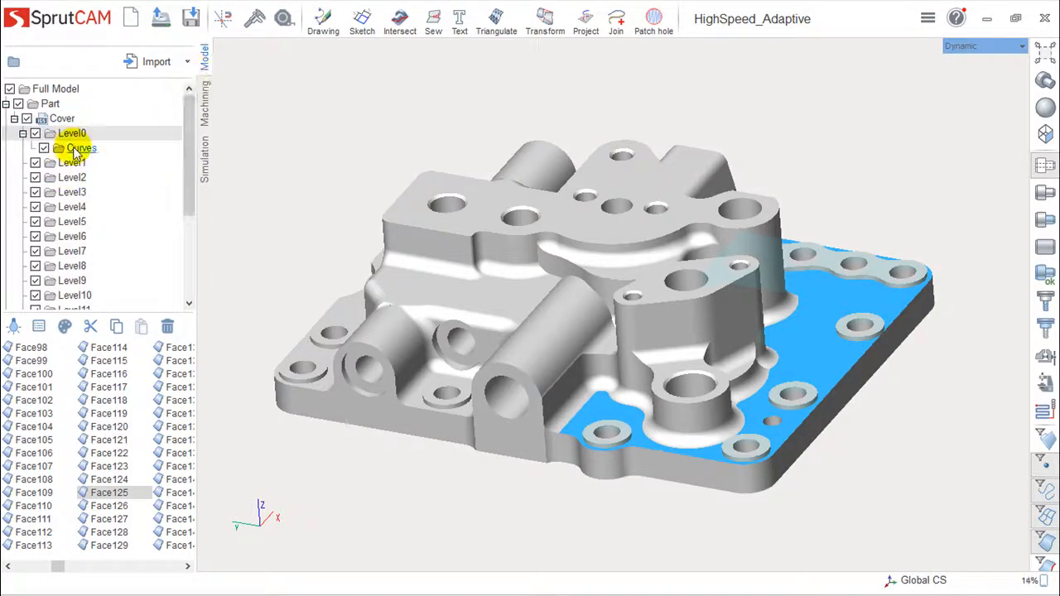
left_click(26, 118)
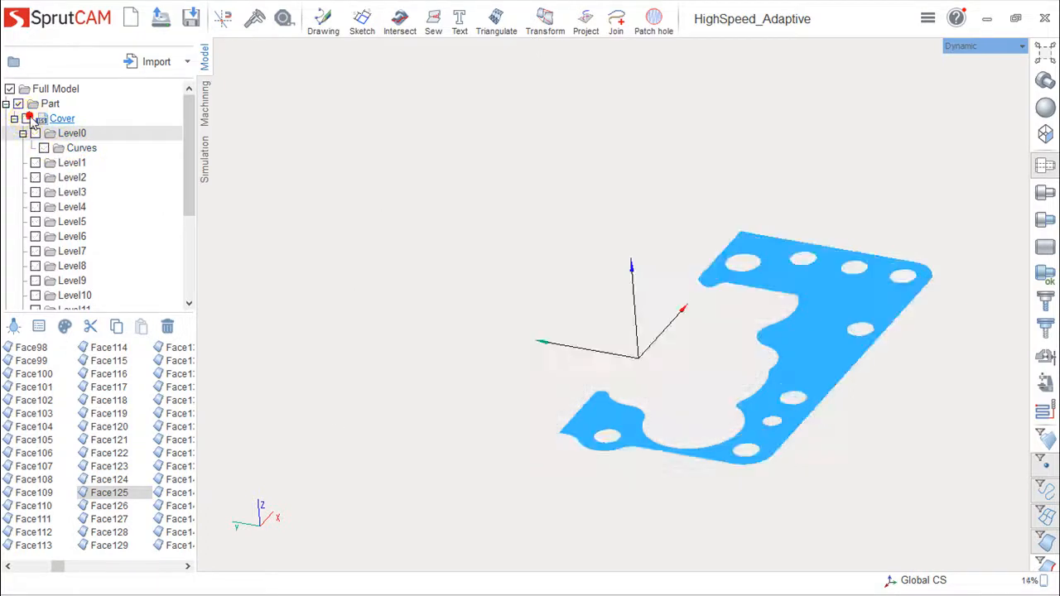
left_click(44, 147)
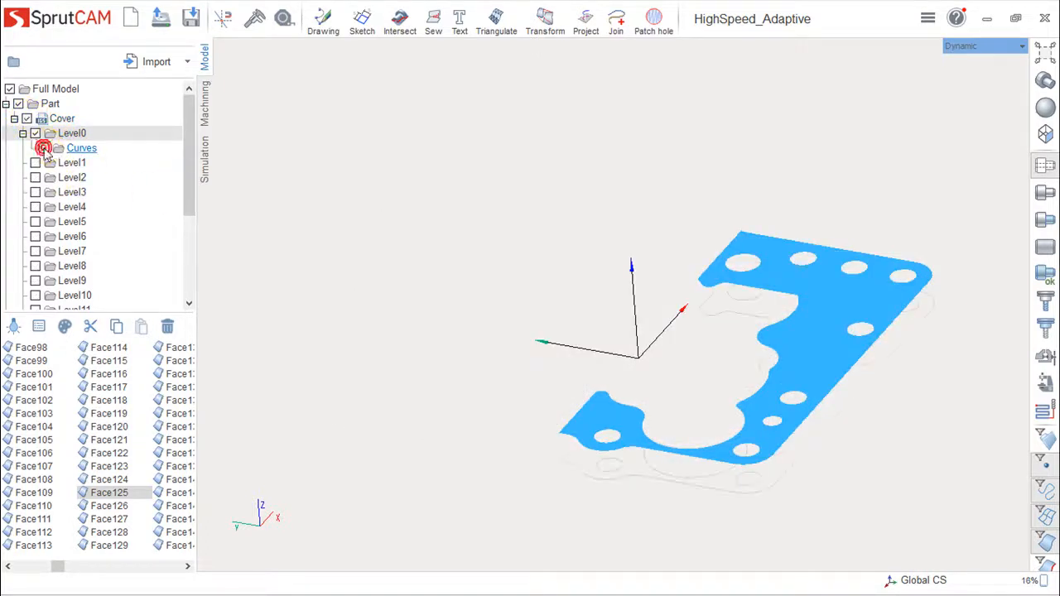
right_click_drag(851, 465, 791, 457)
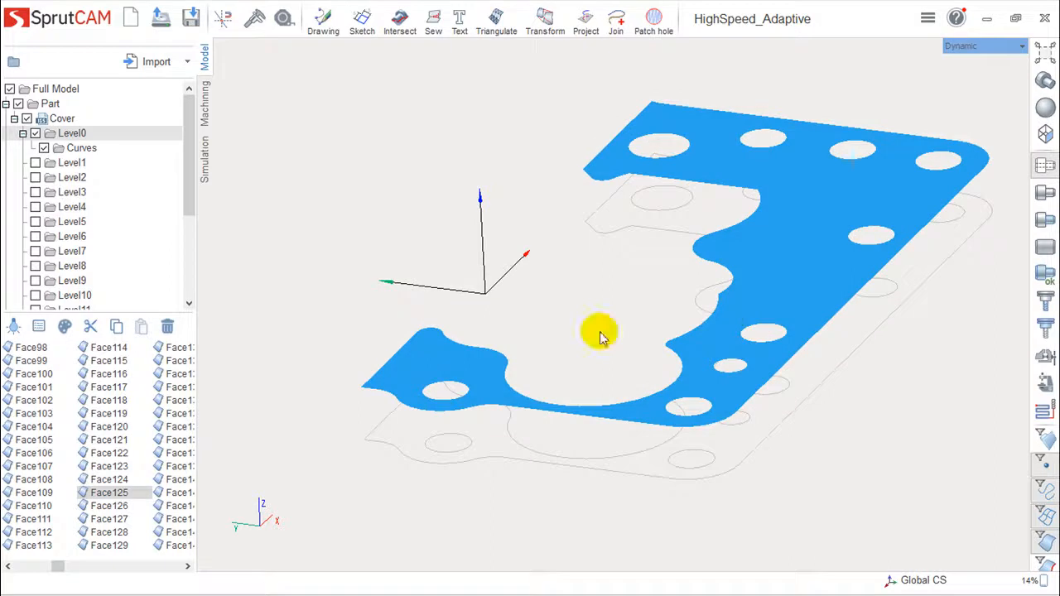
left_click(26, 119)
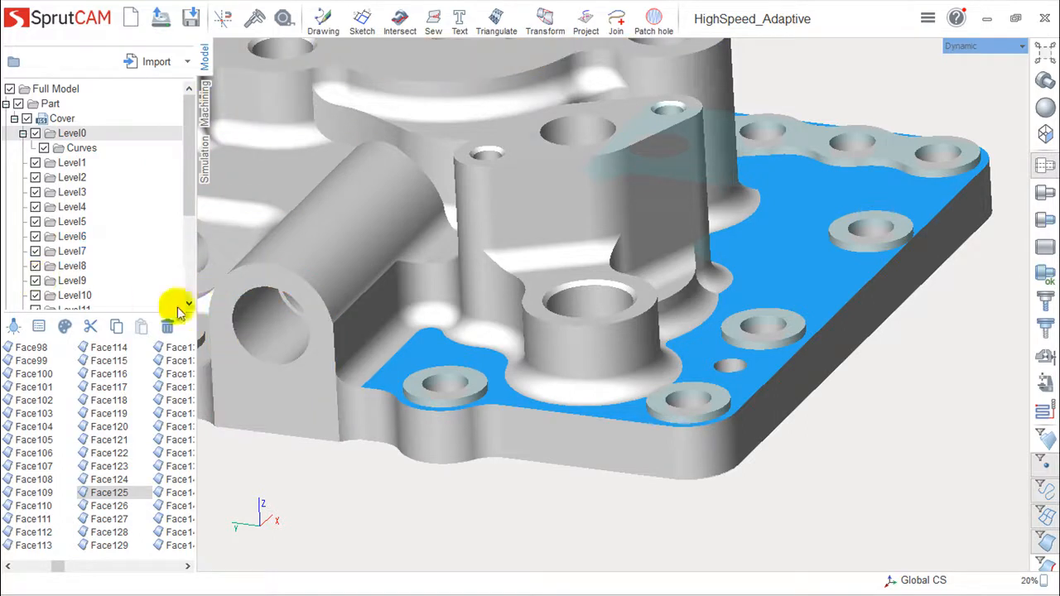
Join Curve1 of the Curves group into "Joined curve", converting to spline with sources deleted, tolerance 0.001 and spline tolerance 0.01.
left_click(76, 147)
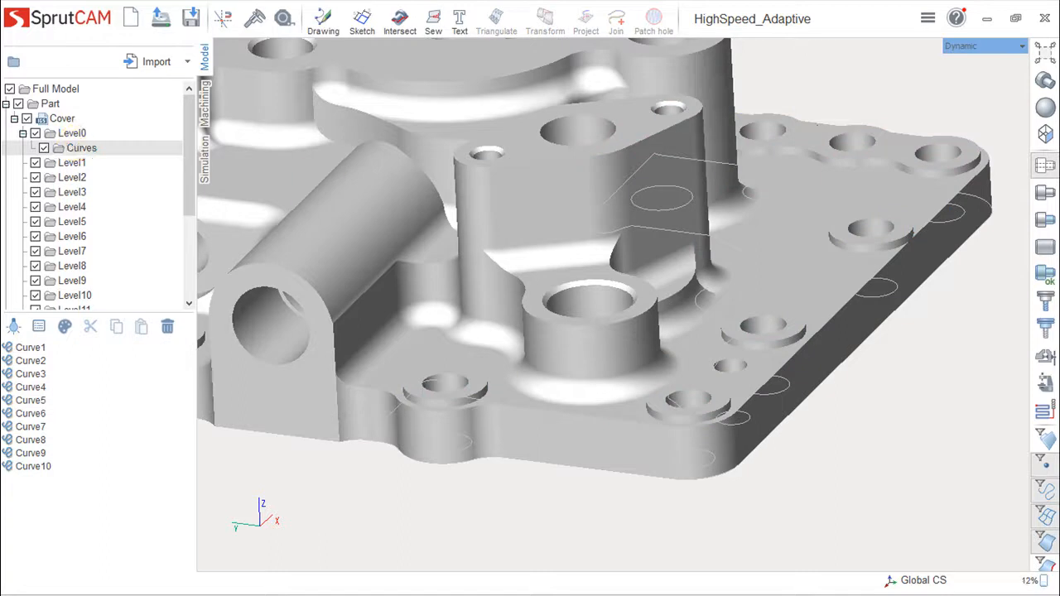
left_click(29, 349)
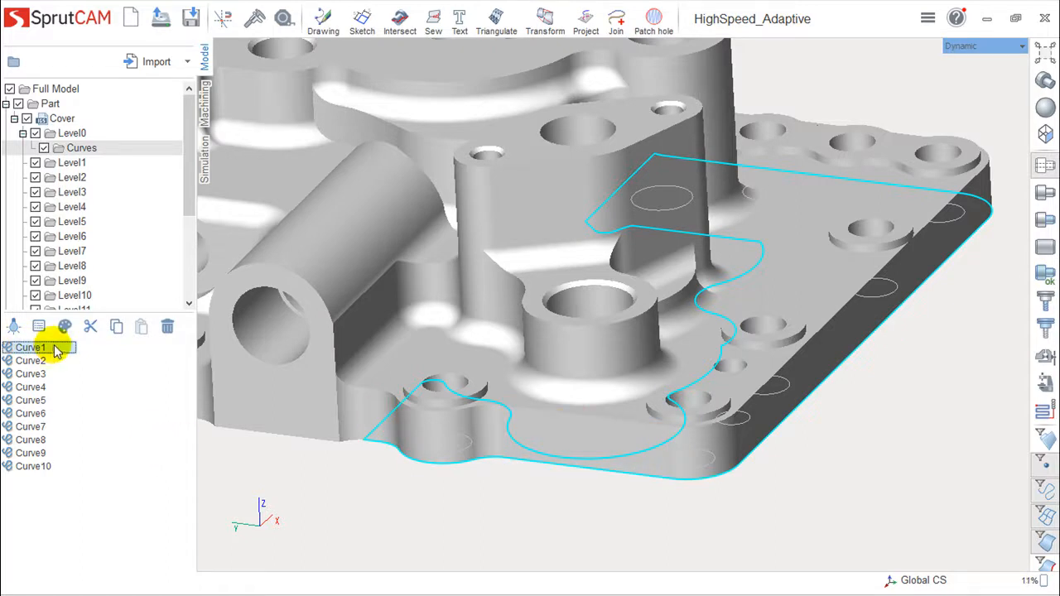
left_click(626, 29)
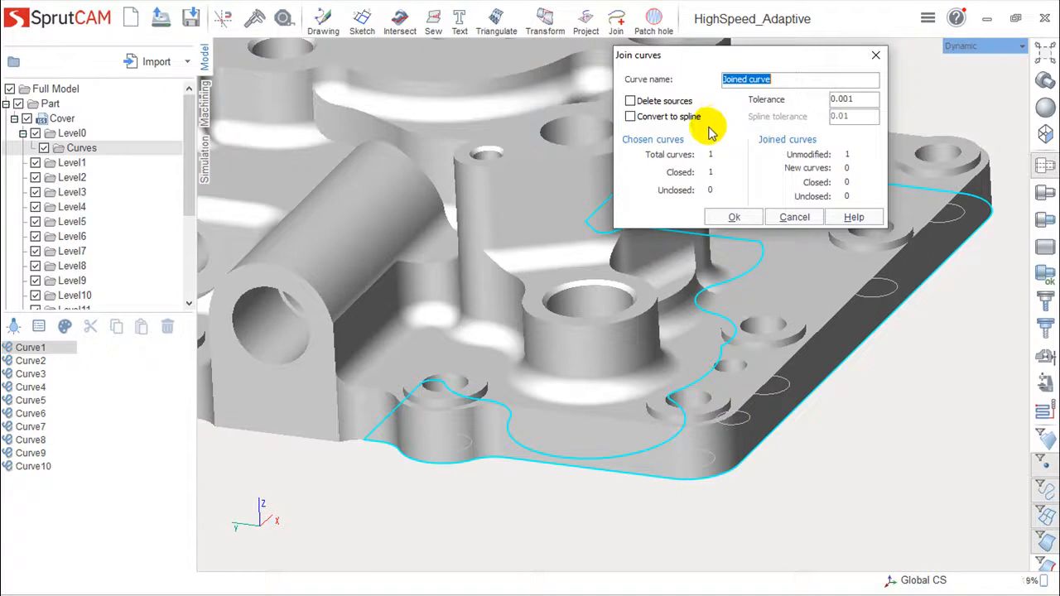
left_click(631, 117)
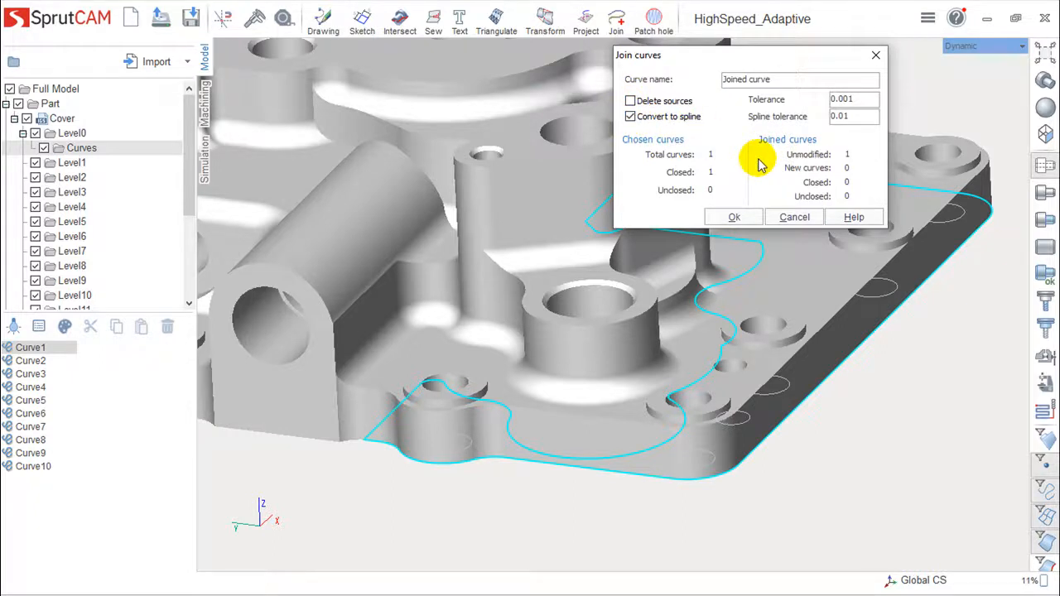
left_click(630, 101)
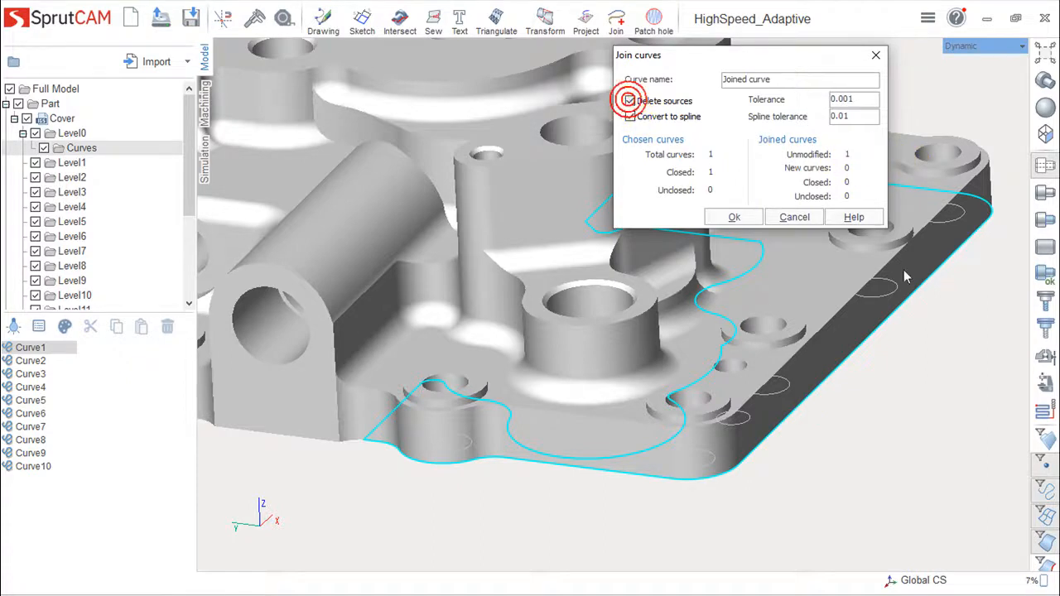
left_click(731, 217)
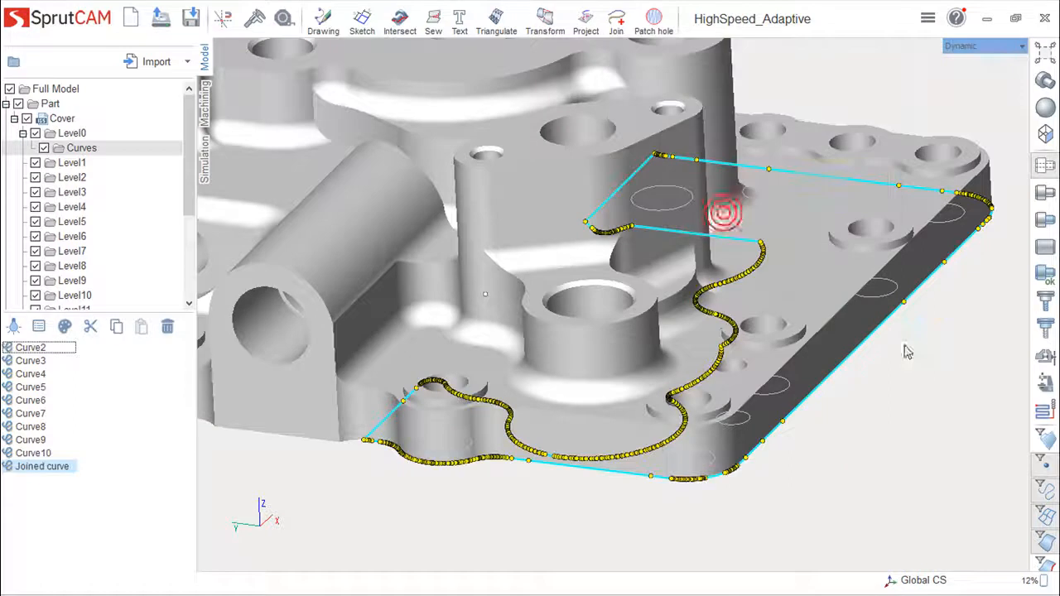
Examine the joined curve's spline points, clear its selection, and look over its position on the whole Cover.
left_click(451, 542)
left_click(45, 469)
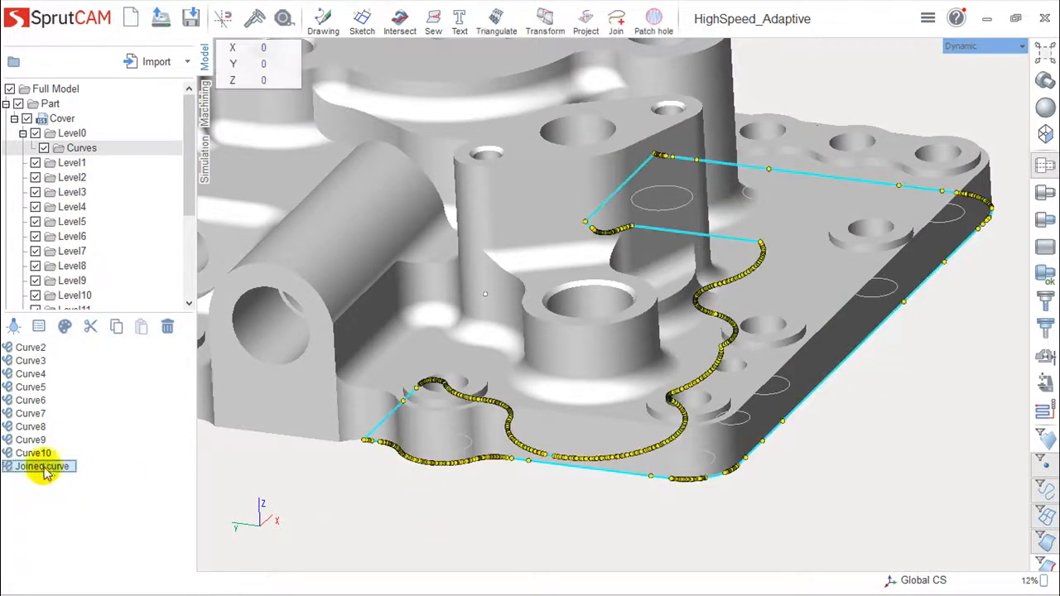
left_click(447, 546)
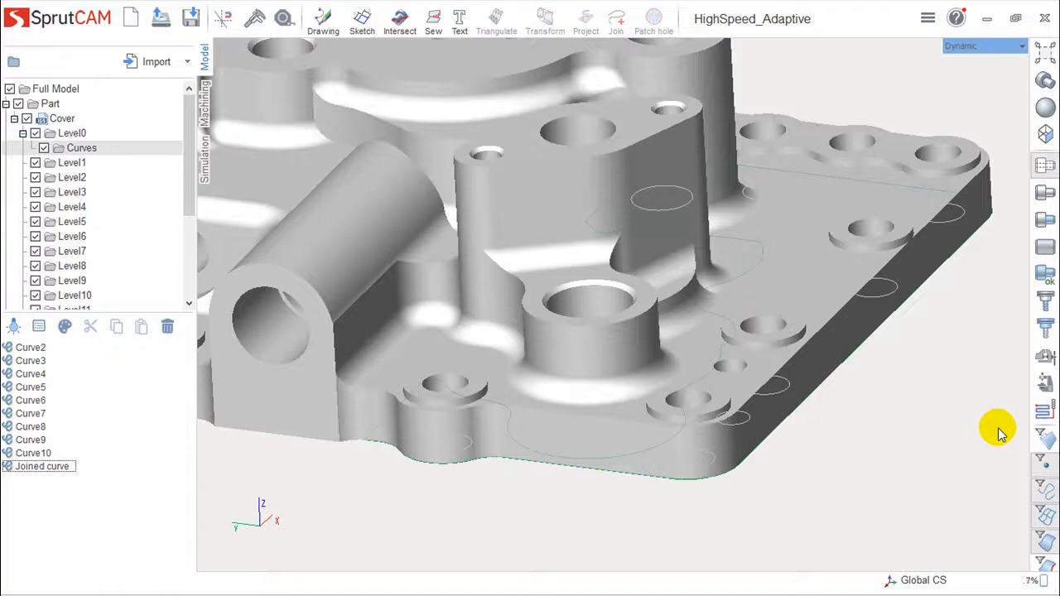
scroll(768, 311, "down", 5)
scroll(768, 313, "up", 2)
mouse_move(773, 357)
right_mouse_down()
mouse_move(772, 383)
mouse_move(760, 360)
right_mouse_up()
middle_click_drag(821, 430, 835, 464)
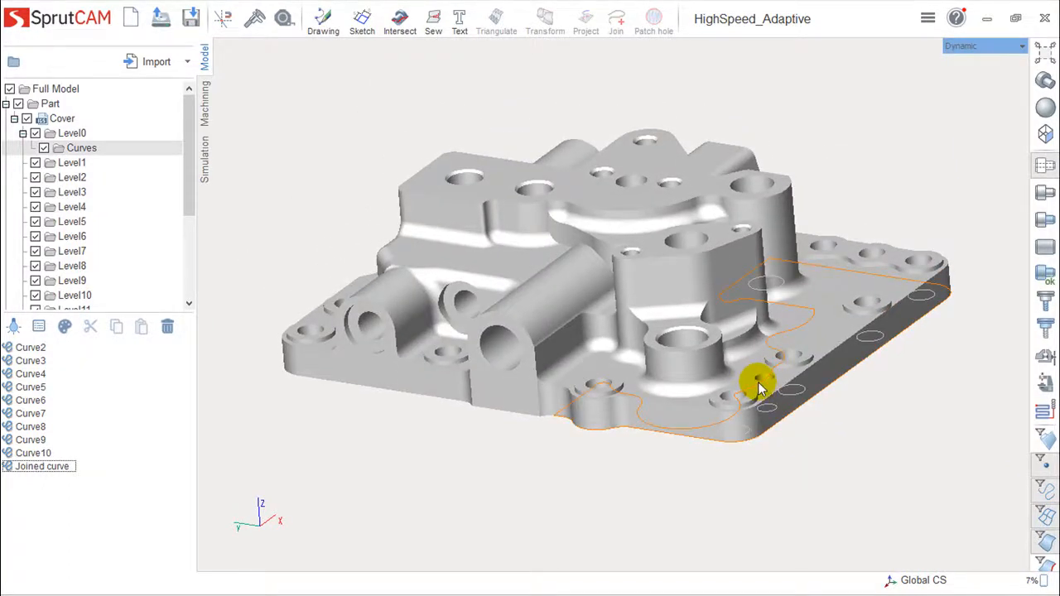
left_click(757, 381)
right_click_drag(613, 466, 616, 483)
middle_click_drag(623, 480, 675, 527)
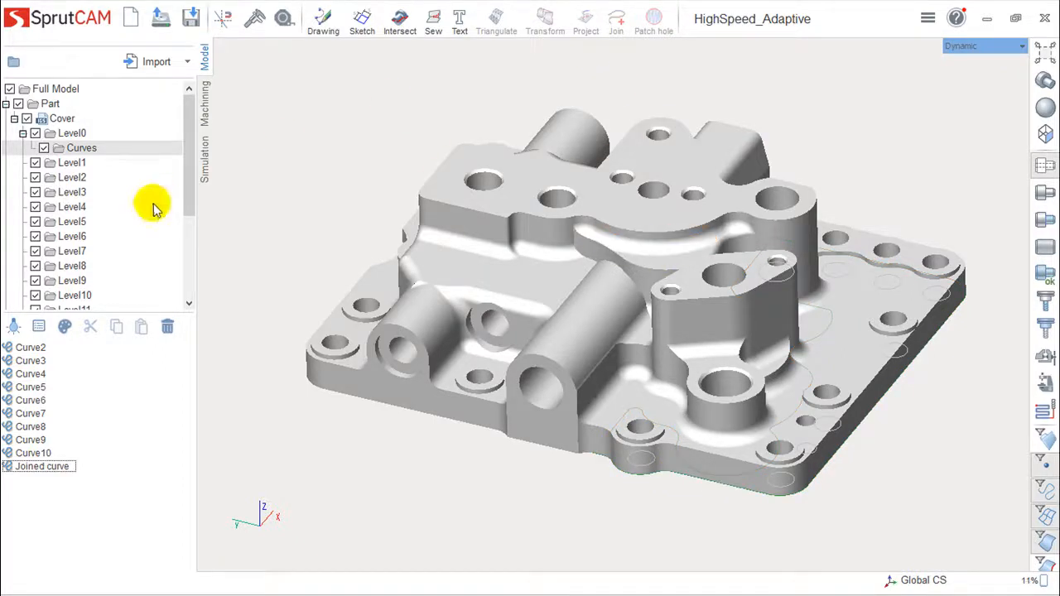
Triangulate the faces of the Cover's Level0 group into an object named Meshes with 0.1 tolerance, keeping the source surfaces.
left_click(54, 134)
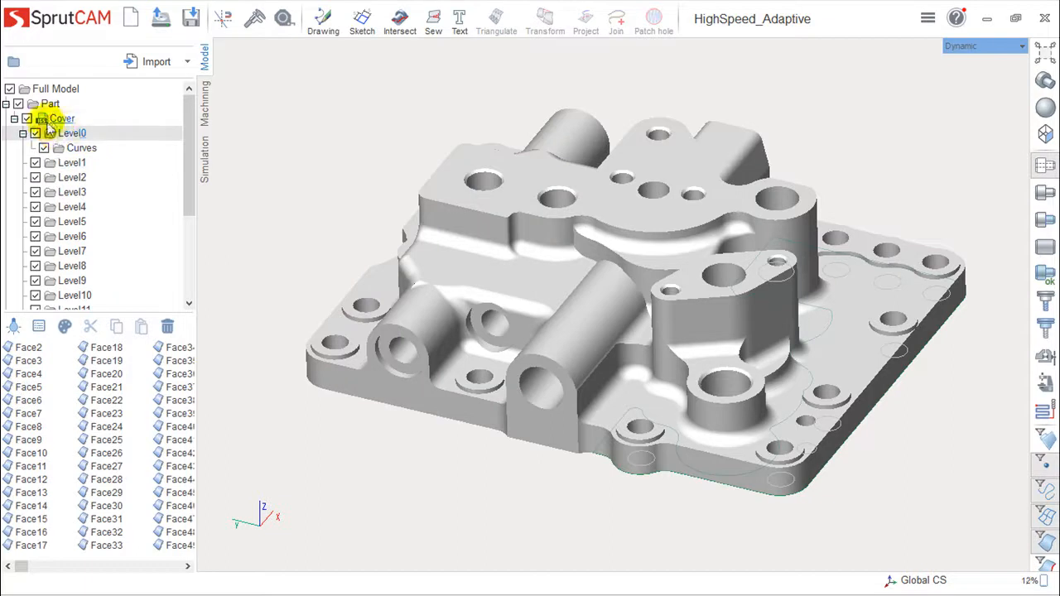
left_click(51, 118)
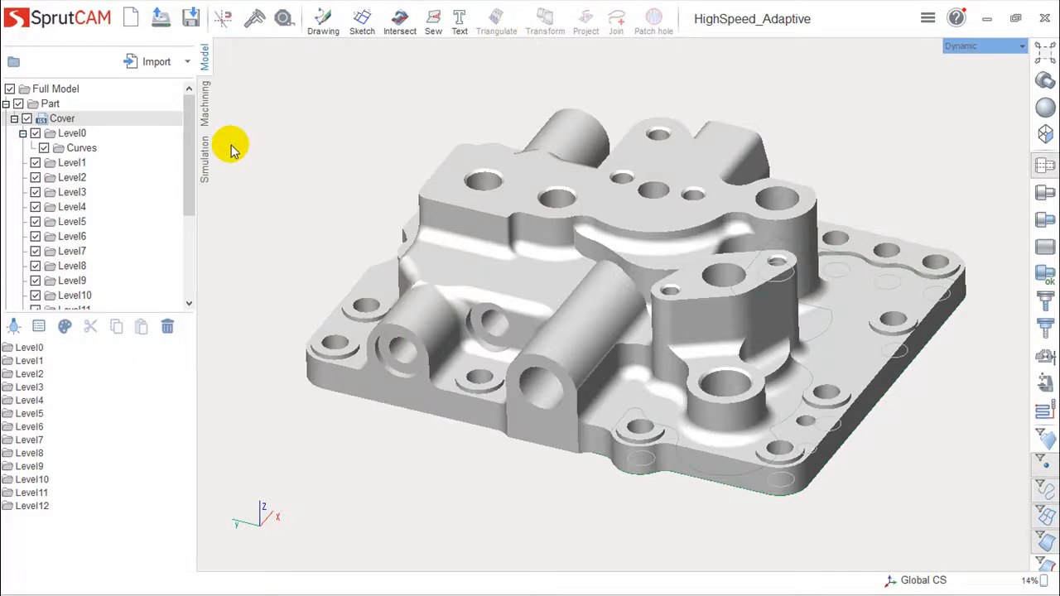
left_click(71, 133)
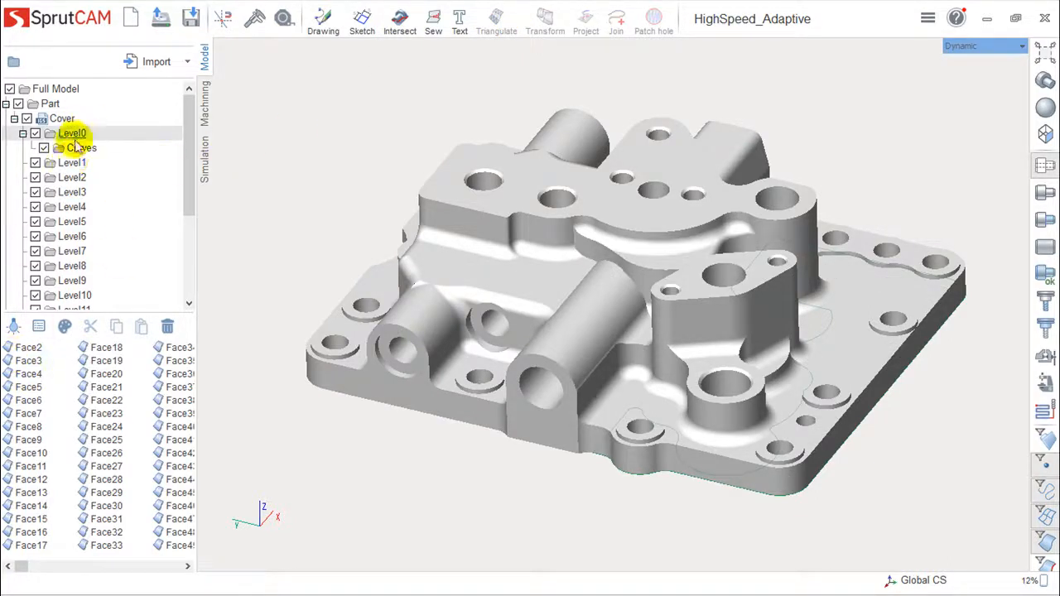
left_click(62, 118)
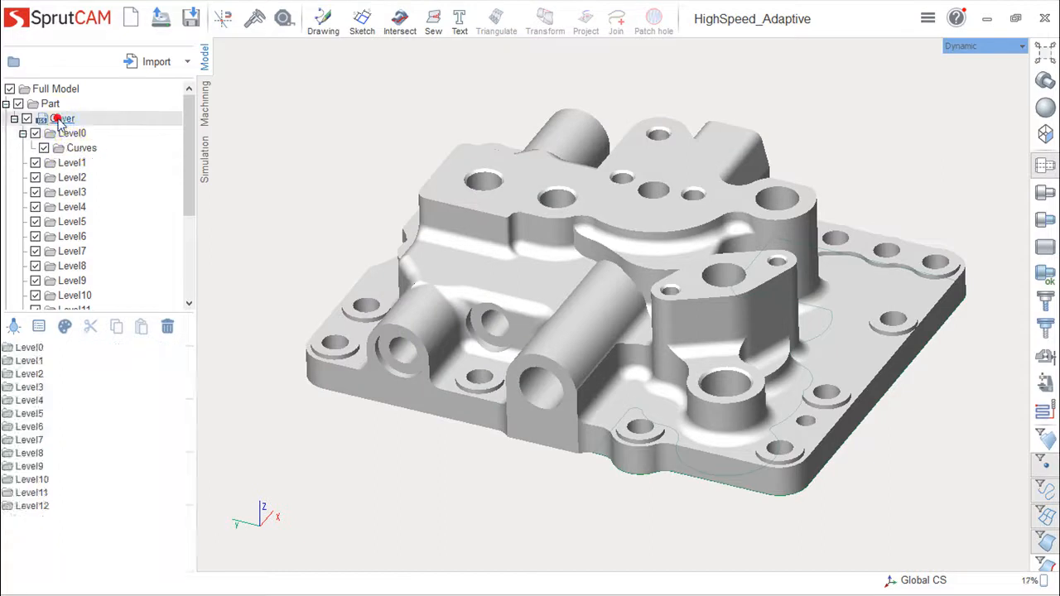
left_click(25, 348)
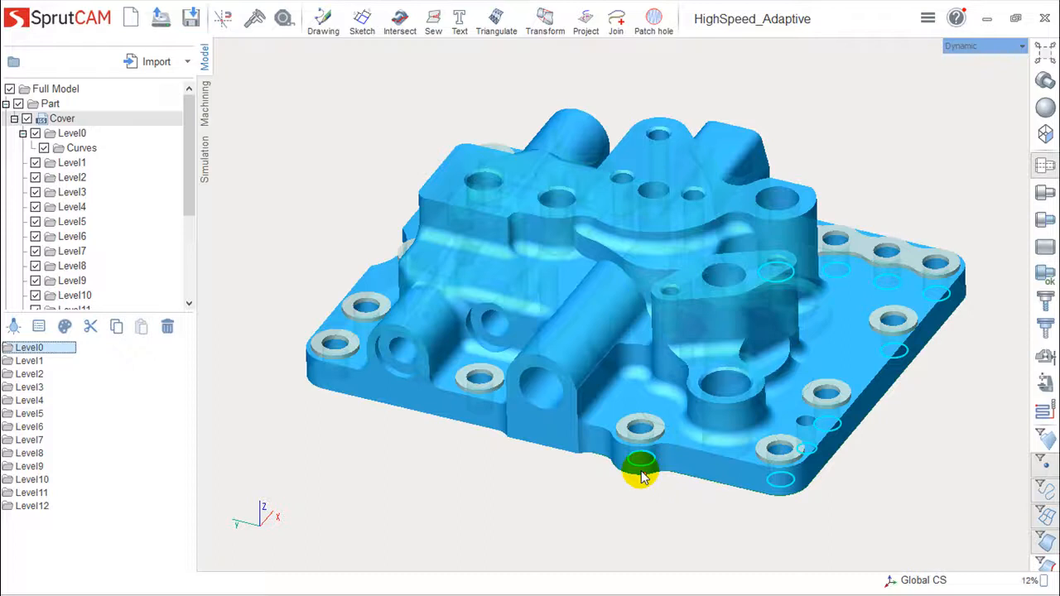
mouse_move(888, 460)
middle_mouse_down()
mouse_move(852, 471)
mouse_move(890, 447)
mouse_move(856, 425)
mouse_move(870, 472)
mouse_move(889, 450)
middle_mouse_up()
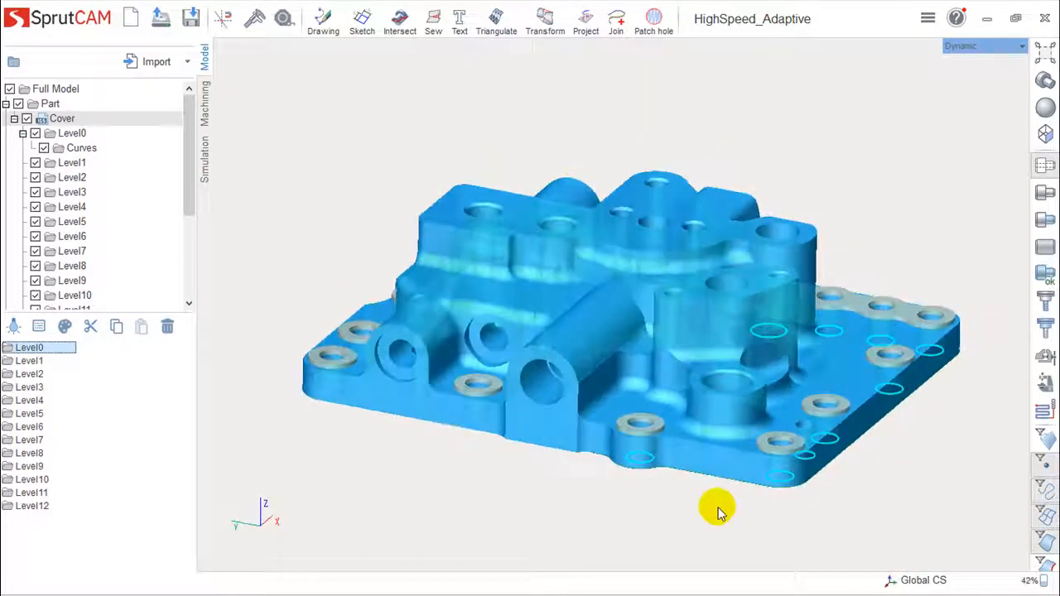
mouse_move(380, 520)
middle_mouse_down()
mouse_move(371, 549)
mouse_move(390, 527)
middle_mouse_up()
middle_click_drag(904, 121, 694, 553)
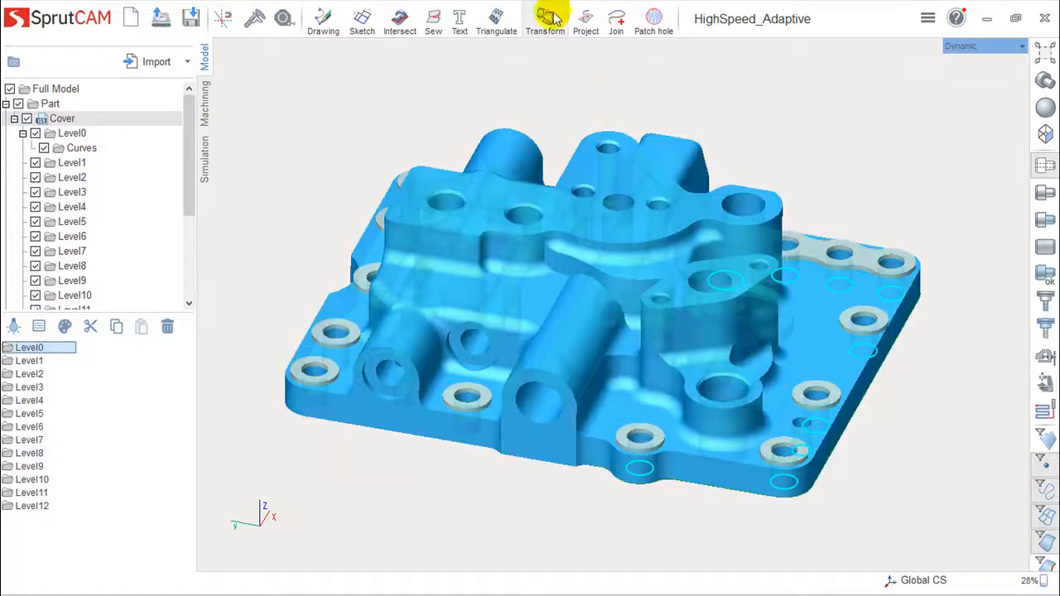
left_click(495, 19)
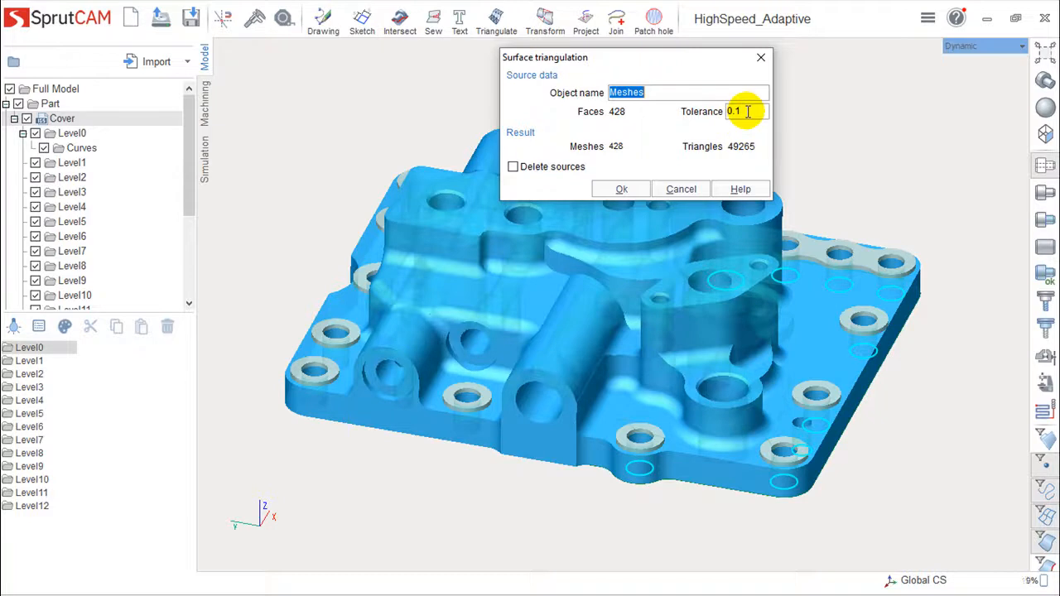
left_click(621, 189)
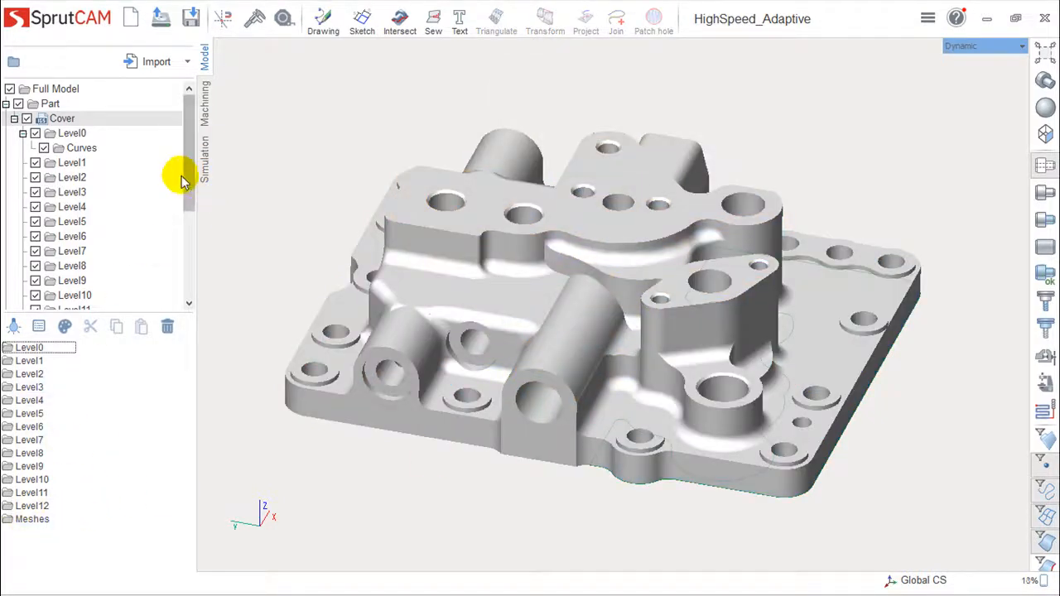
Hide all the Cover's groups and show only the Meshes group to view the triangulated model.
left_click_drag(192, 199, 111, 253)
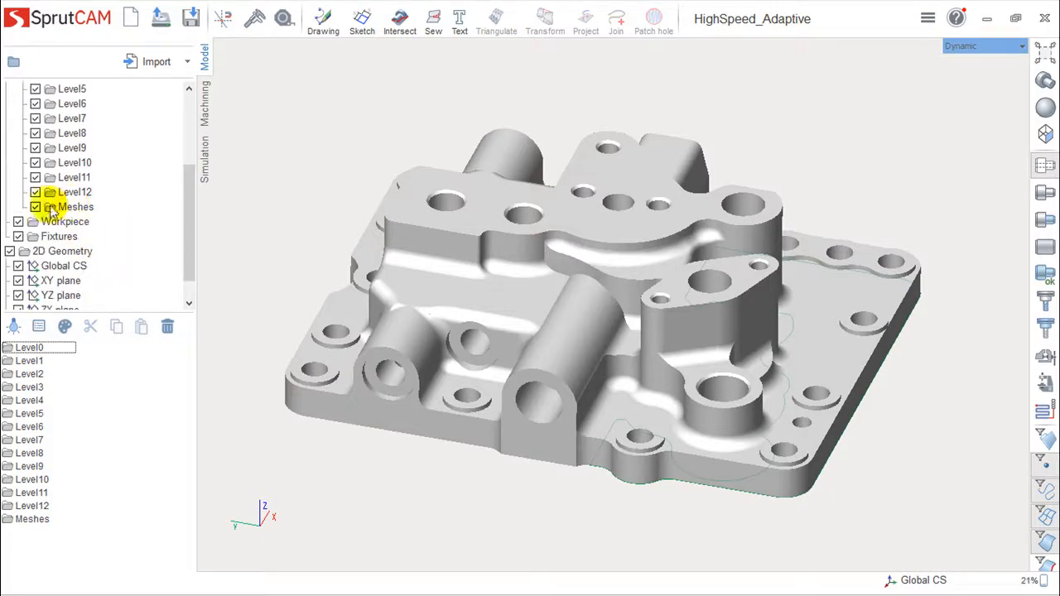
scroll(114, 189, "up", 3)
left_click(19, 118)
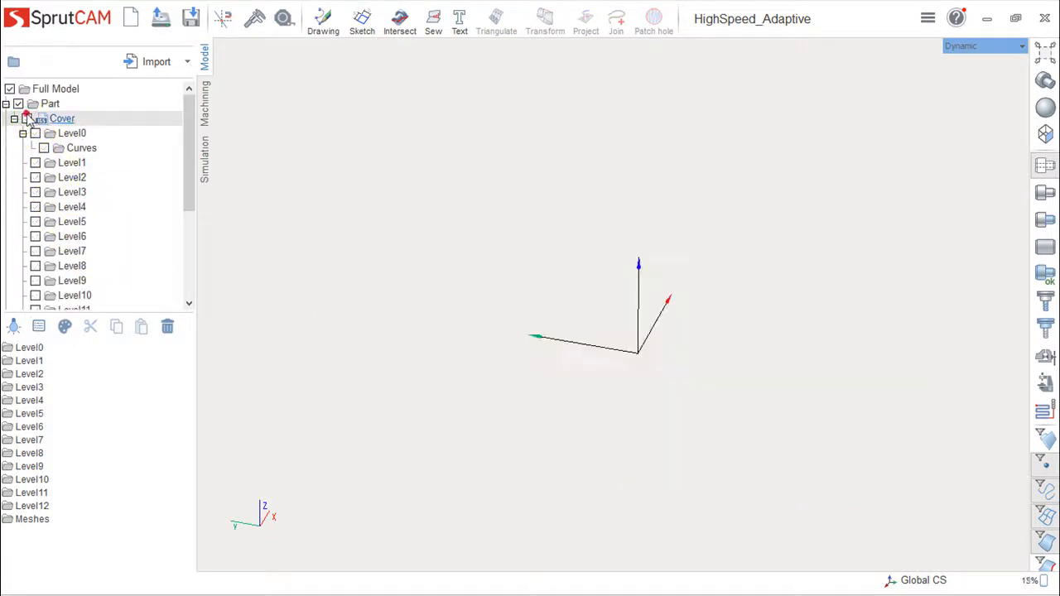
scroll(83, 238, "down", 3)
left_click(35, 207)
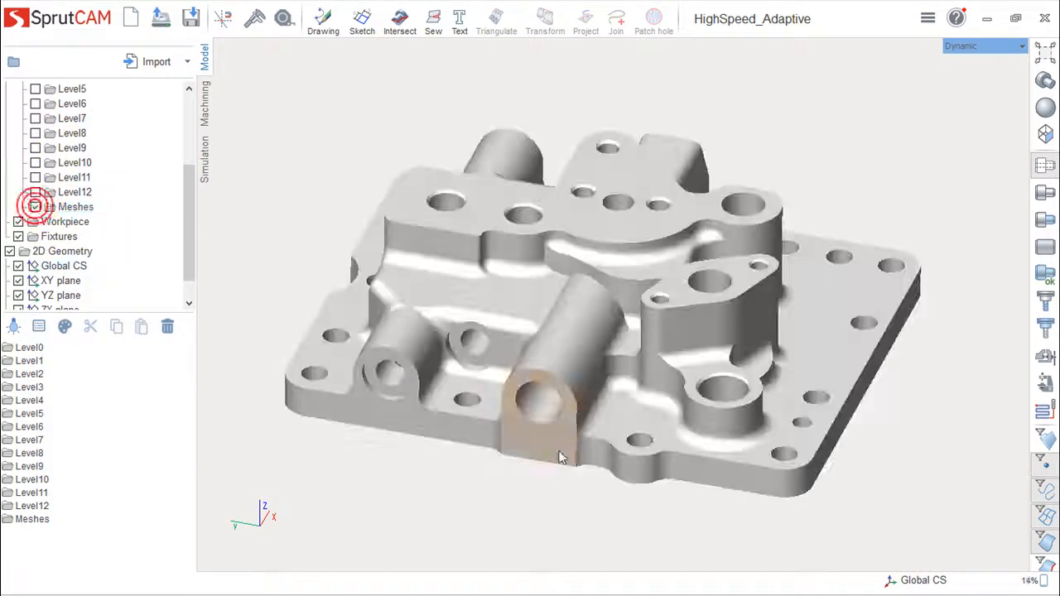
scroll(206, 236, "down", 4)
scroll(143, 235, "down", 1)
scroll(205, 252, "up", 2)
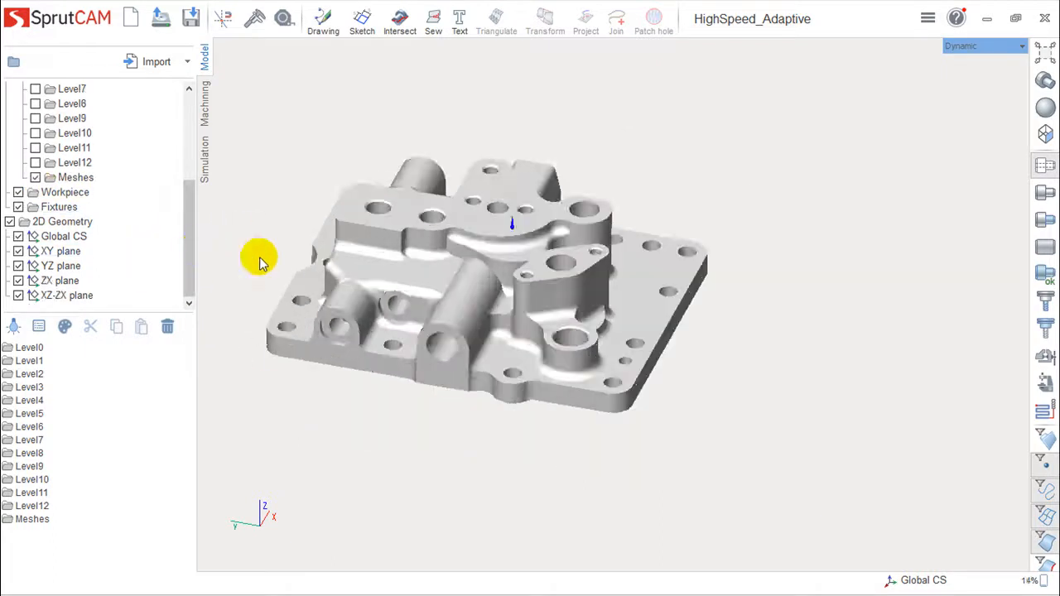
scroll(592, 299, "up", 2)
middle_click_drag(767, 326, 941, 361)
Isolate the Meshes group again and select it to inspect the triangulated model from another angle.
left_click_drag(190, 219, 212, 38)
left_click_drag(191, 213, 199, 107)
left_click(27, 118)
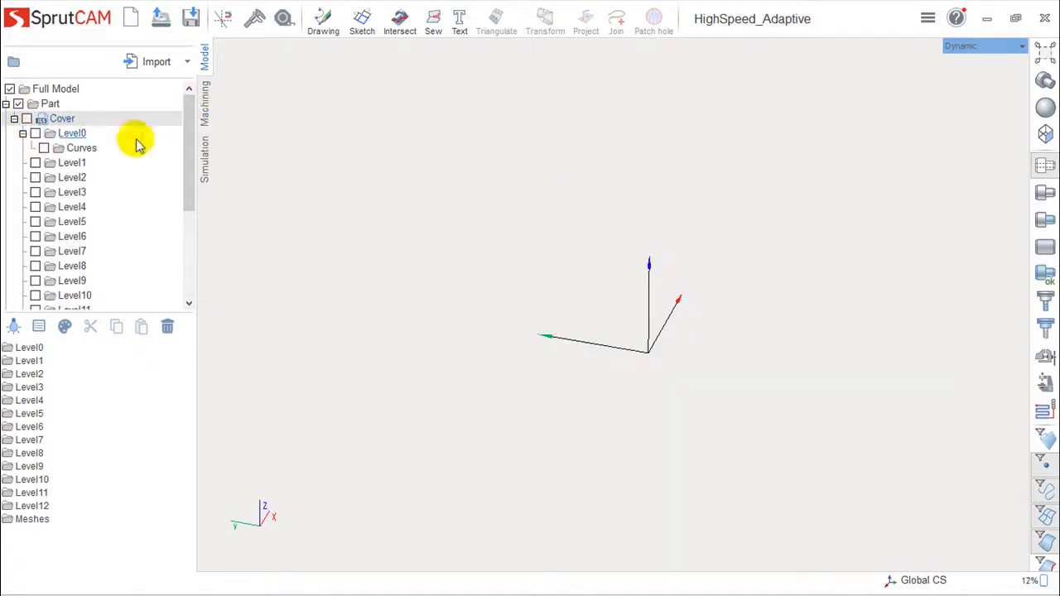
scroll(157, 285, "down", 3)
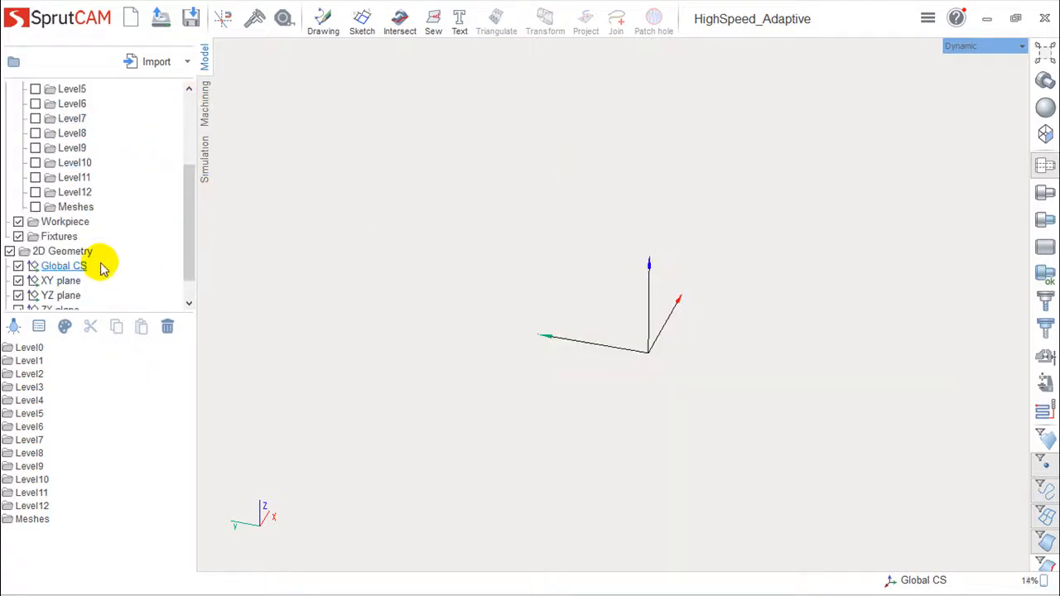
left_click(35, 207)
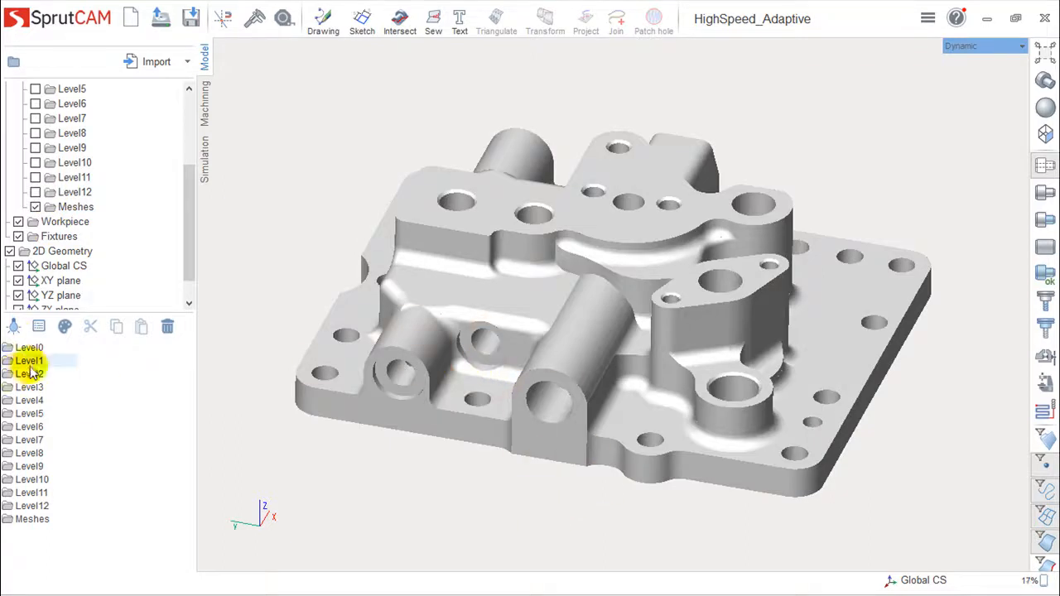
left_click(32, 519)
right_click_drag(605, 496, 585, 508)
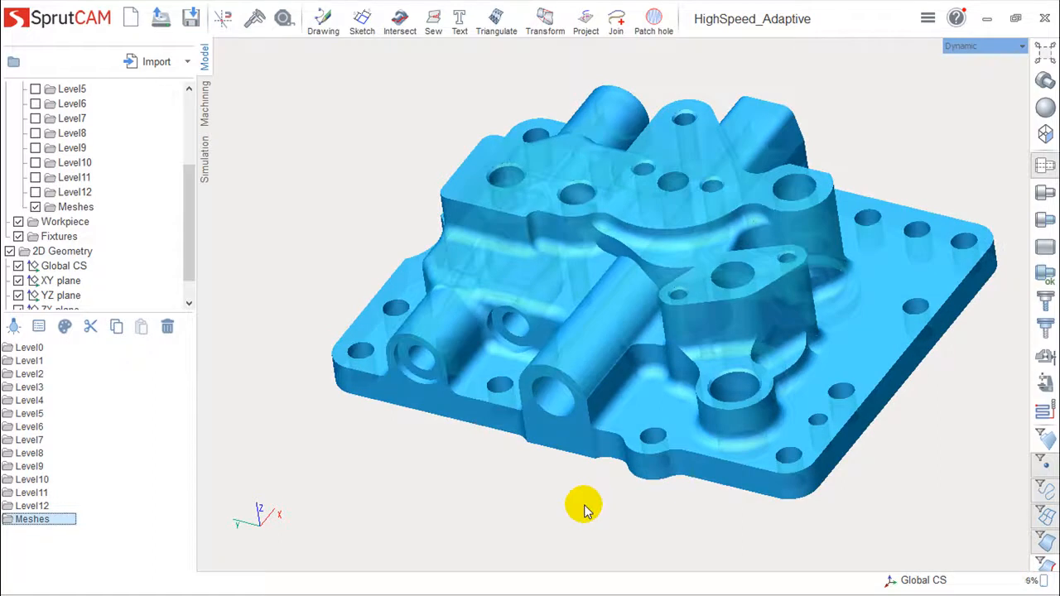
right_click_drag(591, 495, 273, 419)
Show all the Cover's groups together with the selected Meshes to compare the triangles with the original faces up close.
left_click(35, 207)
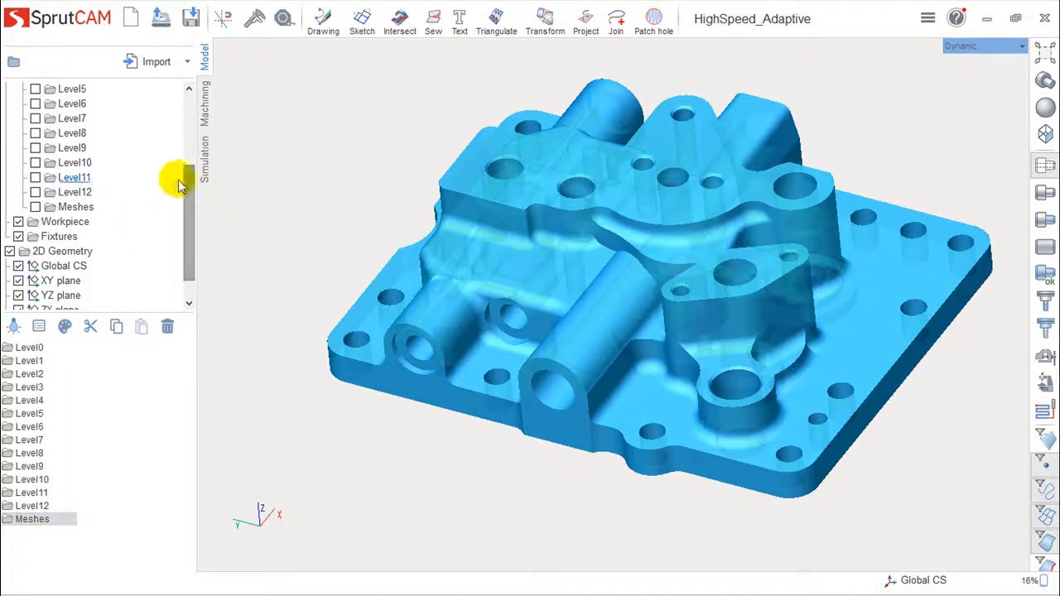
left_click_drag(189, 180, 201, 99)
left_click(26, 118)
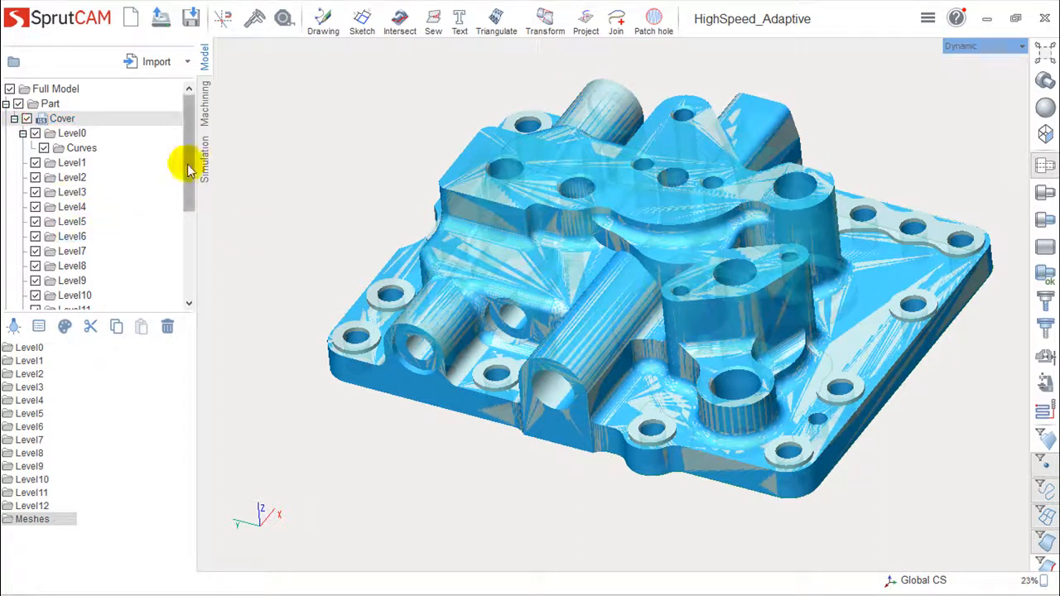
scroll(494, 356, "up", 5)
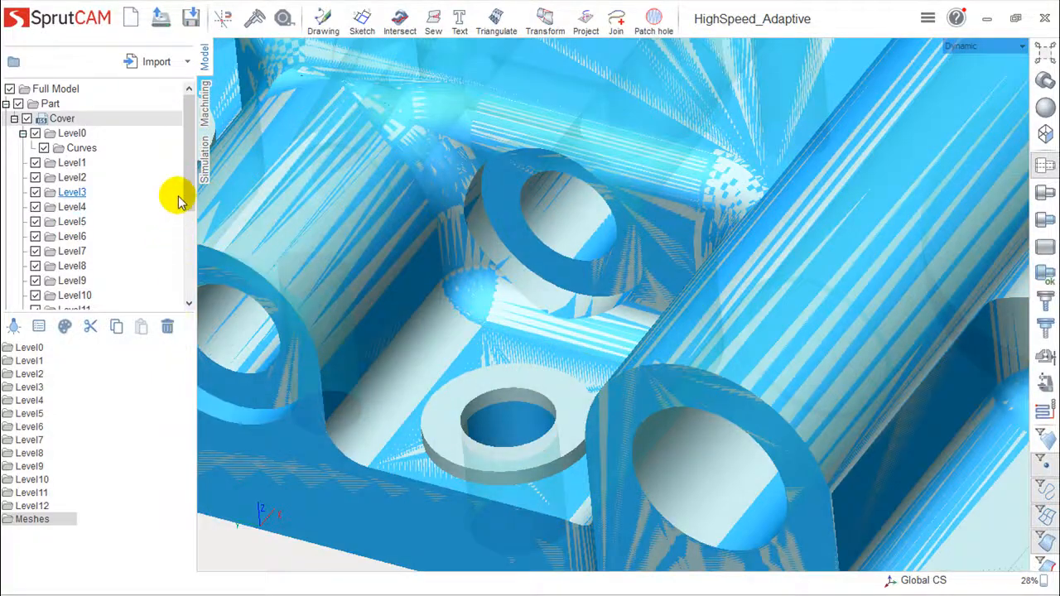
Hide the Meshes group and clear the selection so that only the Cover's original surfaces and curves are shown.
left_click_drag(190, 199, 191, 289)
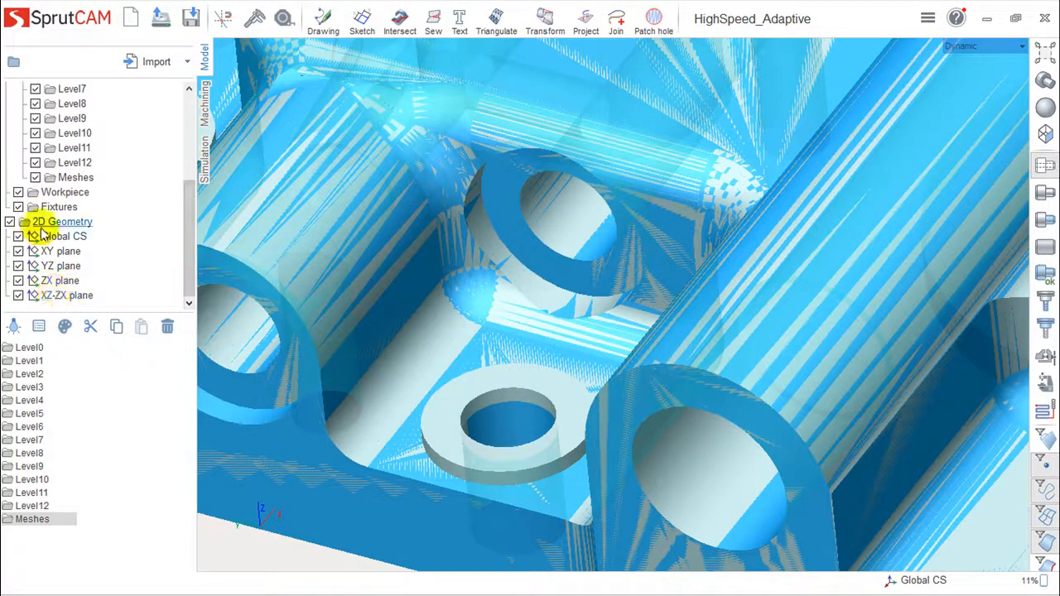
left_click(34, 177)
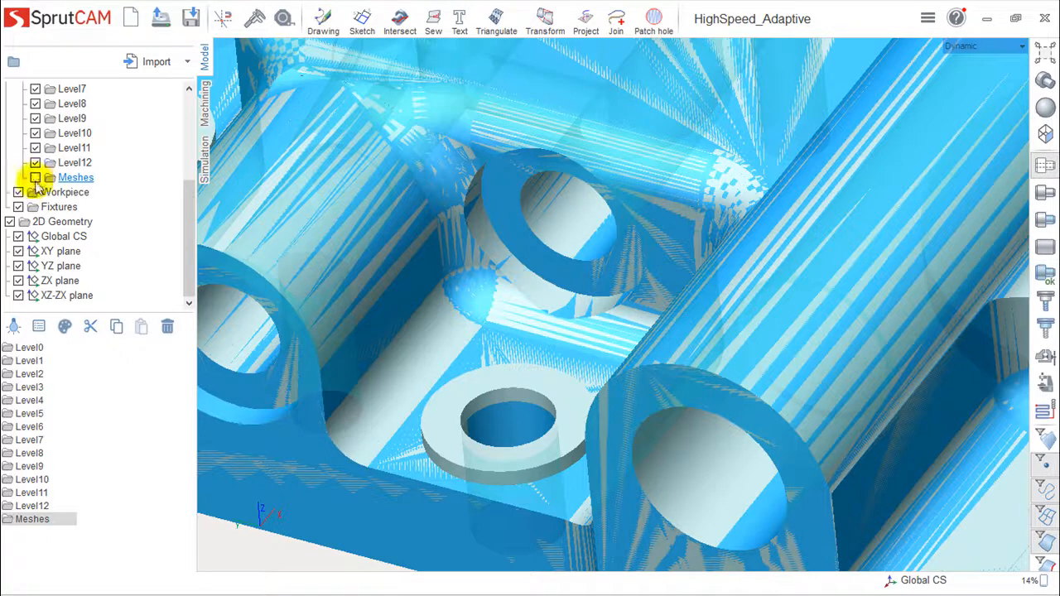
scroll(230, 541, "down", 5)
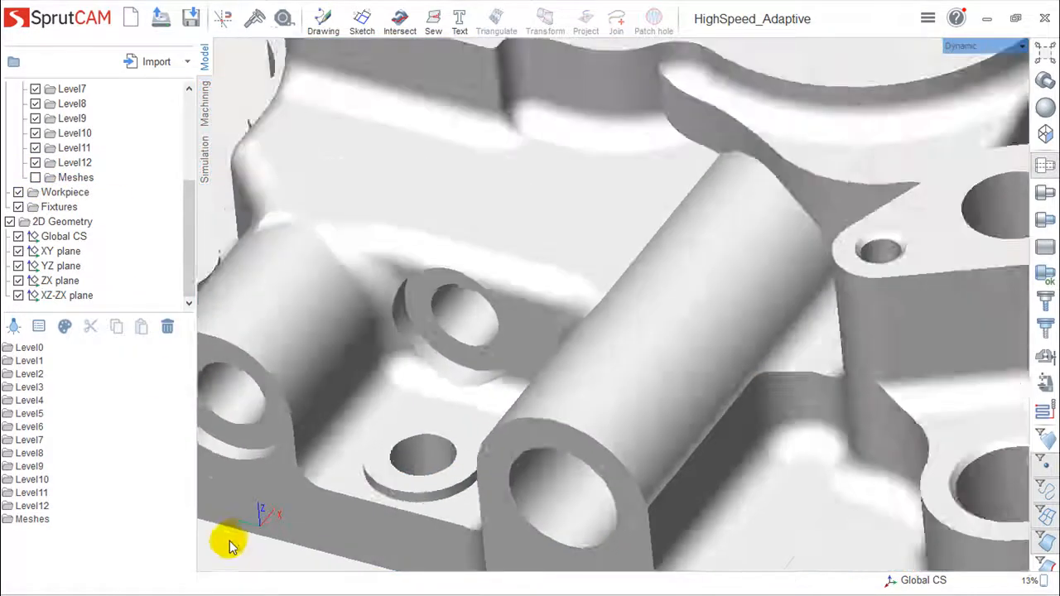
left_click(467, 479)
middle_click_drag(470, 479, 561, 398)
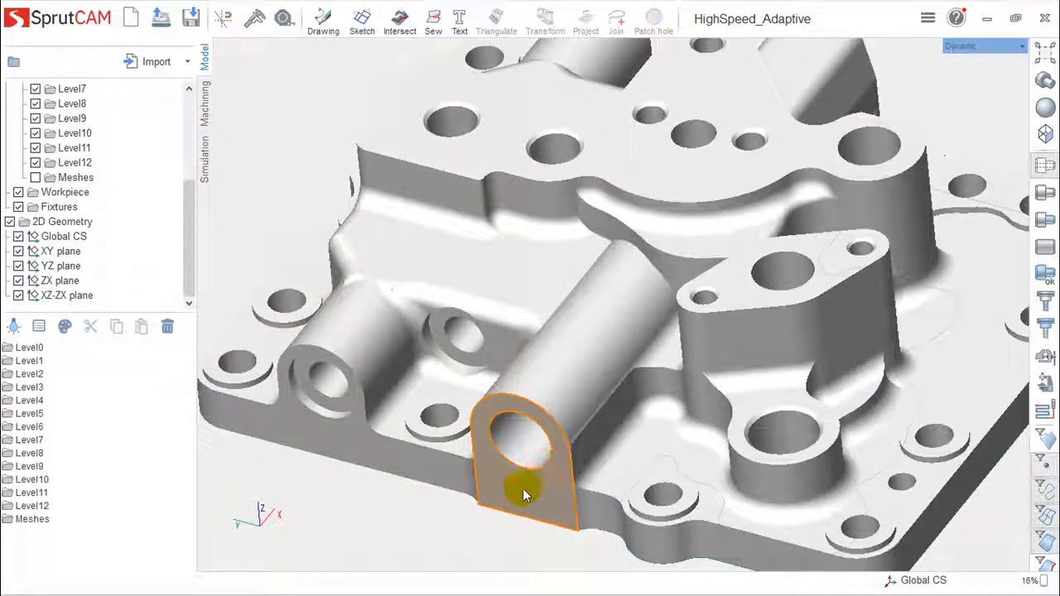
scroll(522, 487, "down", 2)
scroll(522, 480, "up", 1)
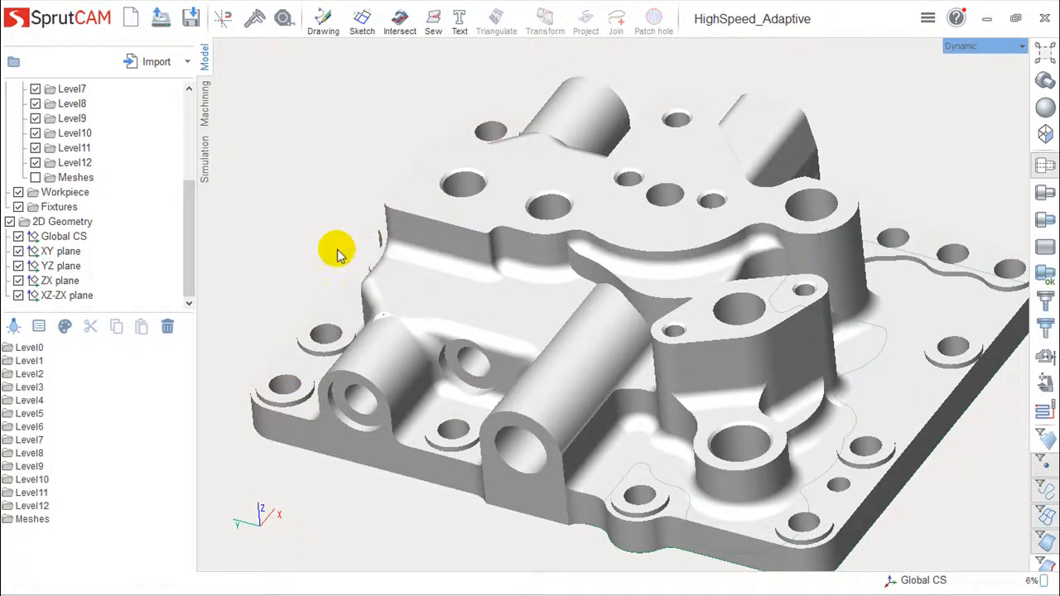
Start a new Text object reading "CADsoft" and check its preview over the cover.
left_click(457, 25)
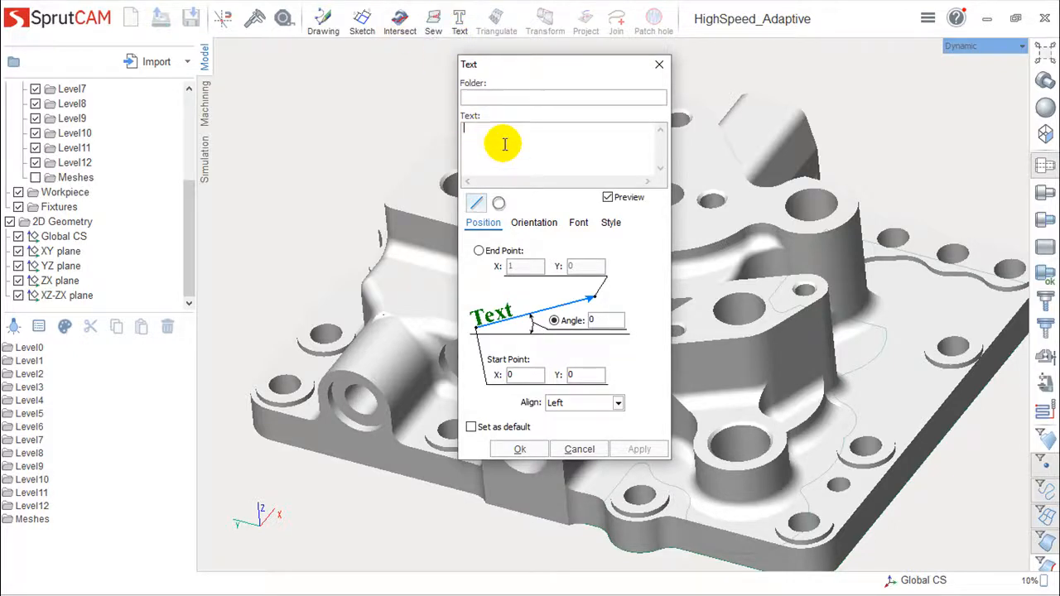
type("CAD")
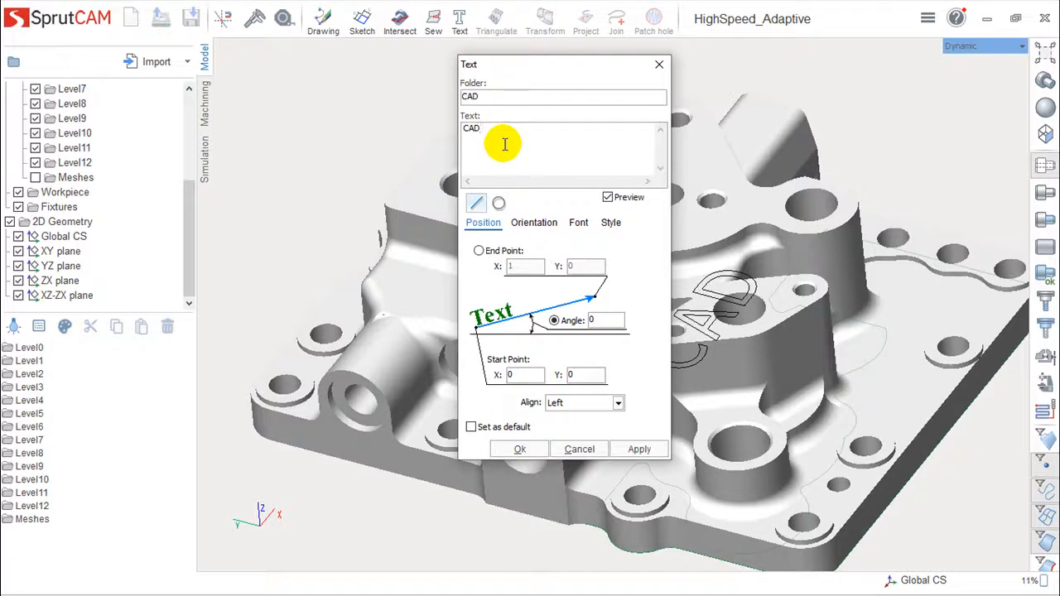
type("soft")
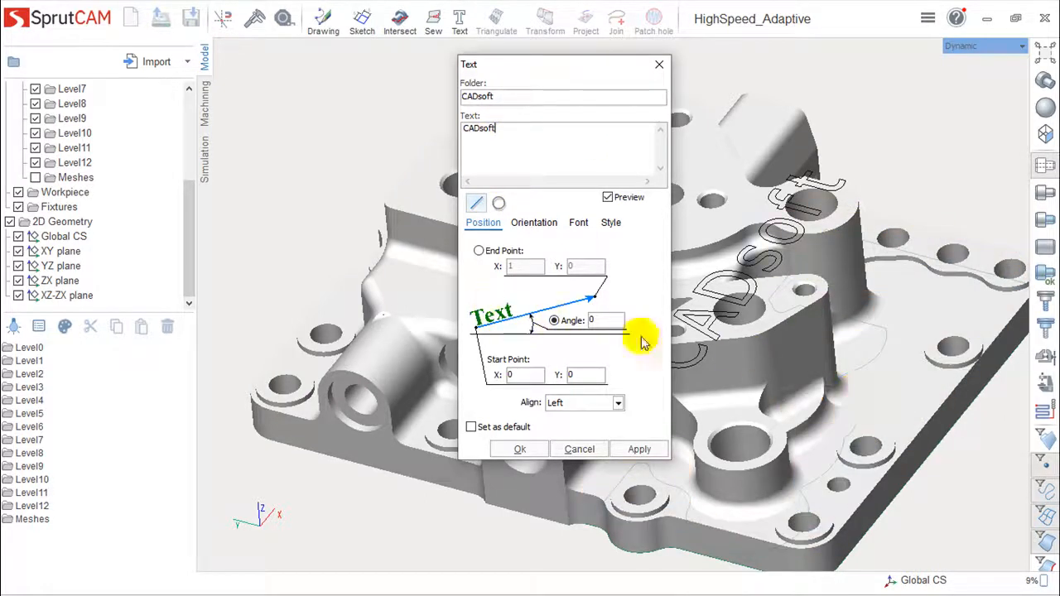
left_click_drag(539, 71, 194, 111)
scroll(646, 310, "up", 2)
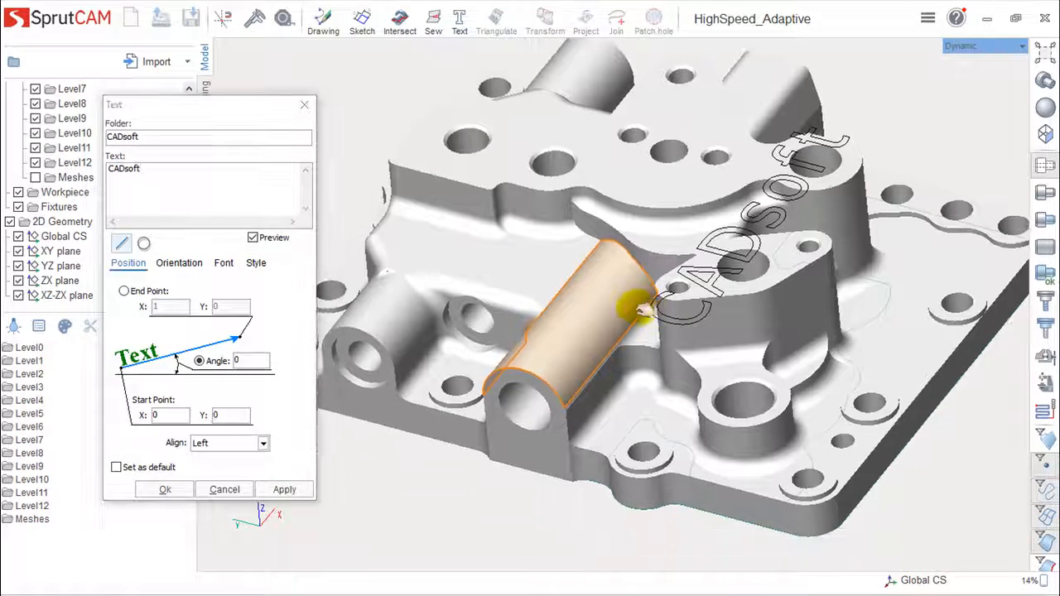
middle_click_drag(648, 309, 603, 331)
mouse_move(699, 424)
middle_mouse_down()
mouse_move(611, 424)
mouse_move(665, 441)
mouse_move(687, 373)
mouse_move(698, 430)
middle_mouse_up()
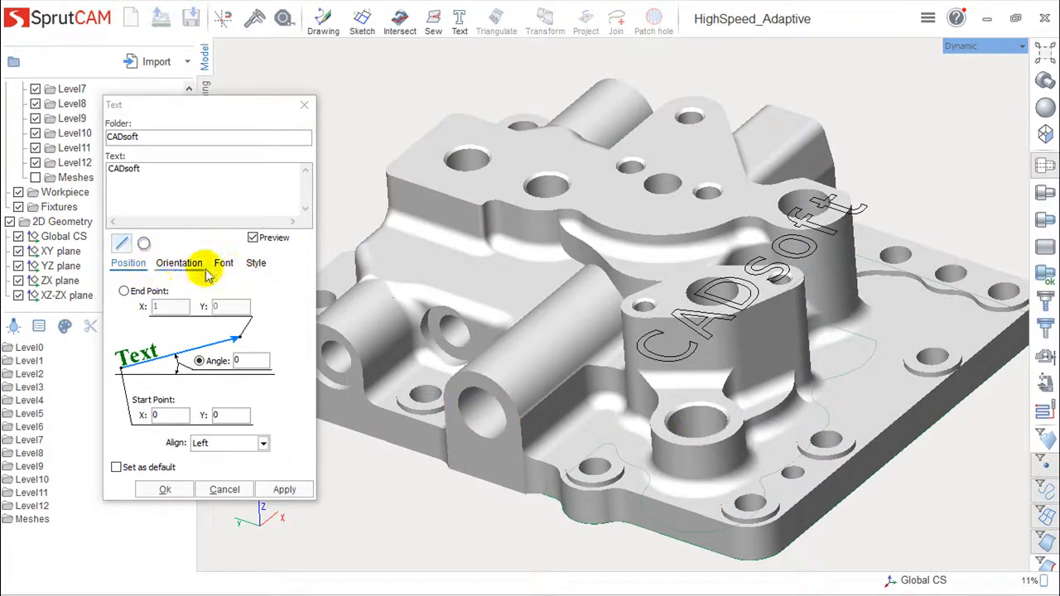
Lay the CADsoft text out around a circle, trying the Along circle and Along circle with rotate orientations.
left_click(172, 267)
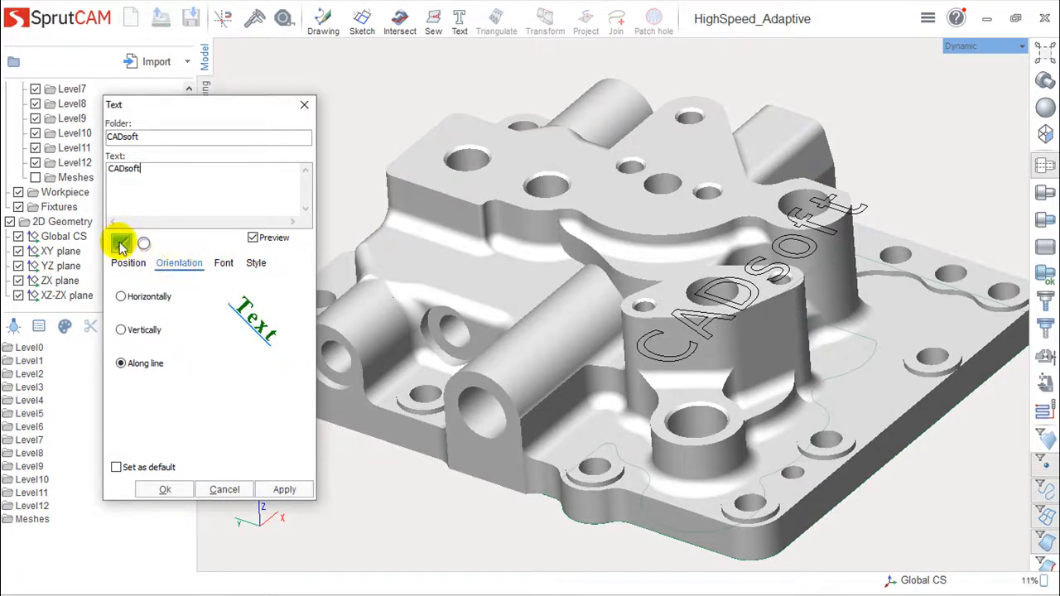
left_click(143, 244)
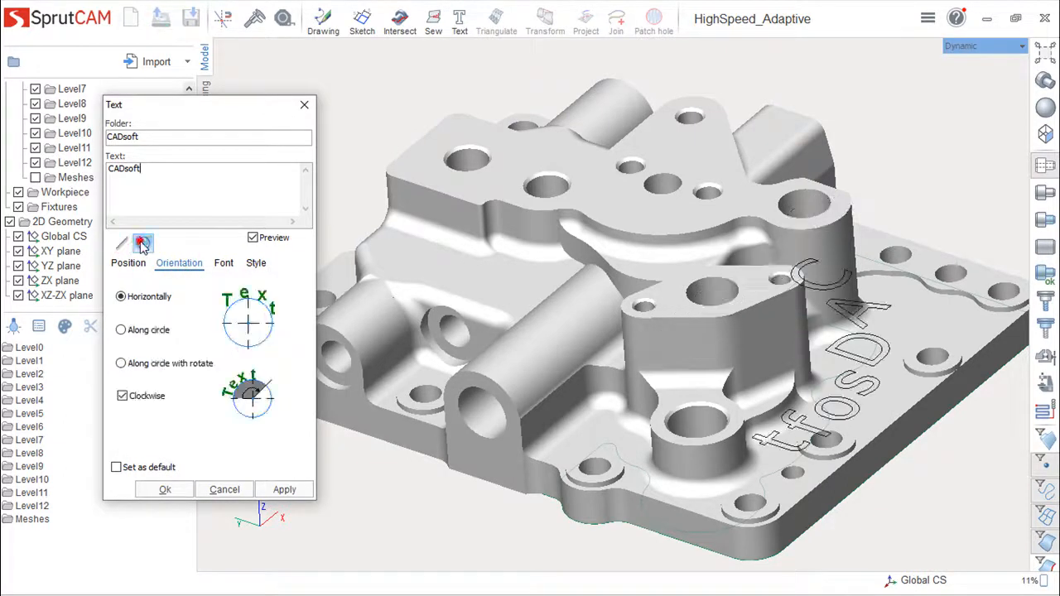
mouse_move(704, 502)
left_mouse_down()
mouse_move(710, 467)
mouse_move(717, 531)
mouse_move(703, 485)
mouse_move(689, 489)
left_mouse_up()
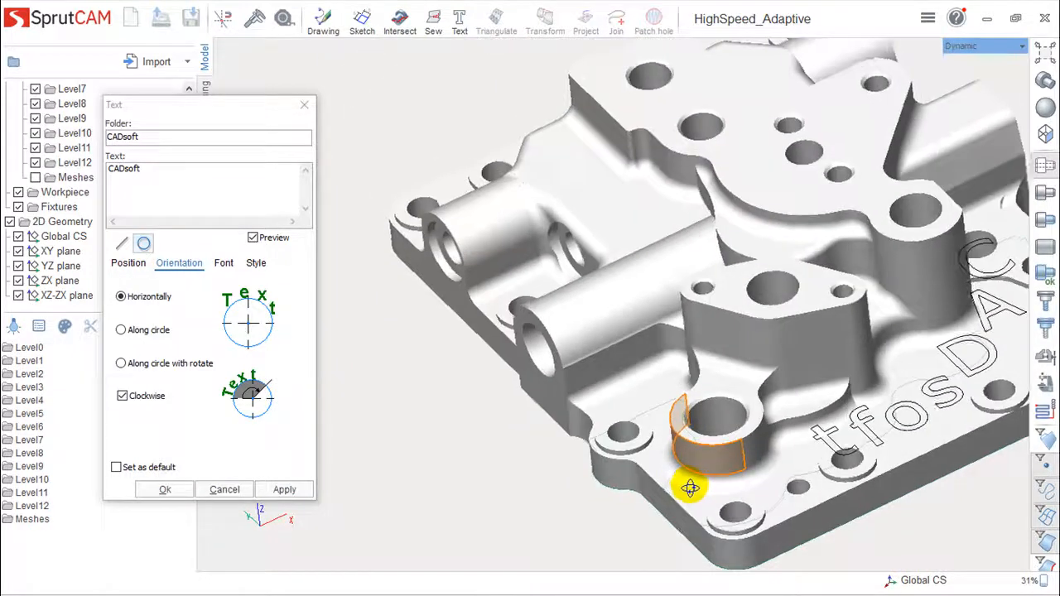
middle_click_drag(689, 489, 685, 487)
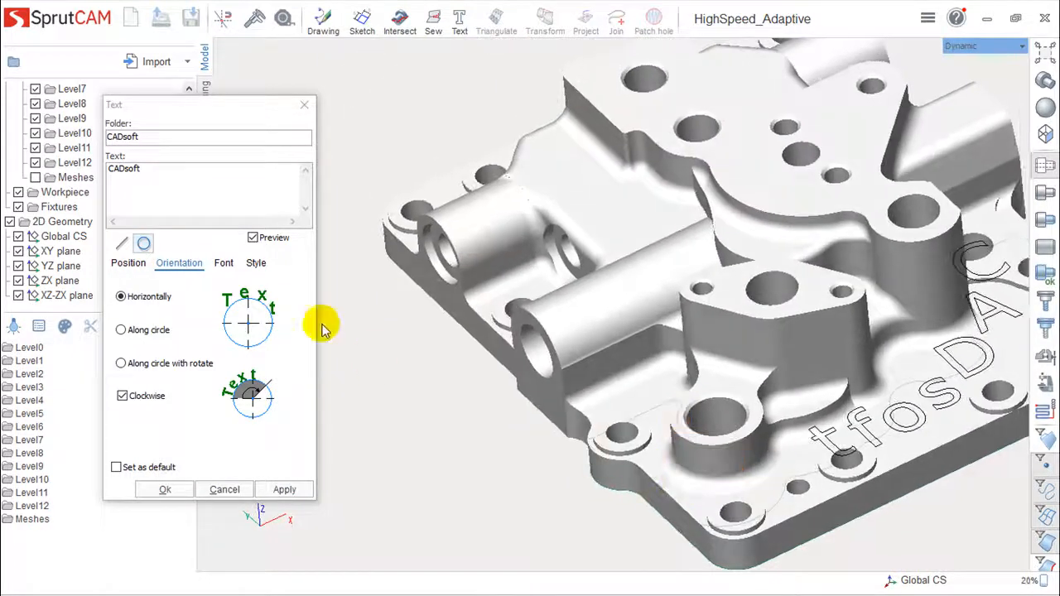
left_click(122, 331)
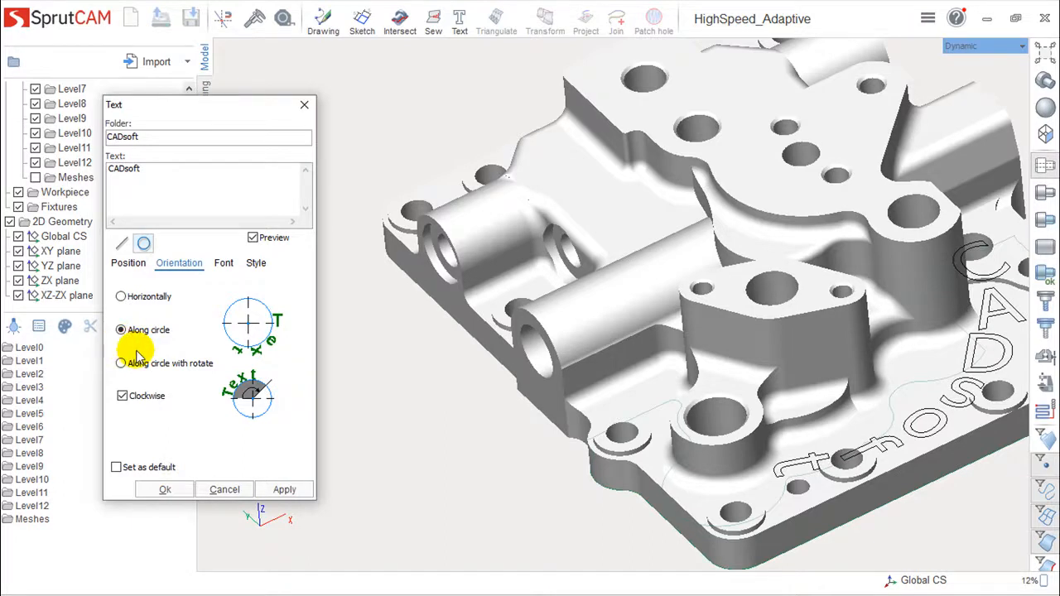
left_click(123, 364)
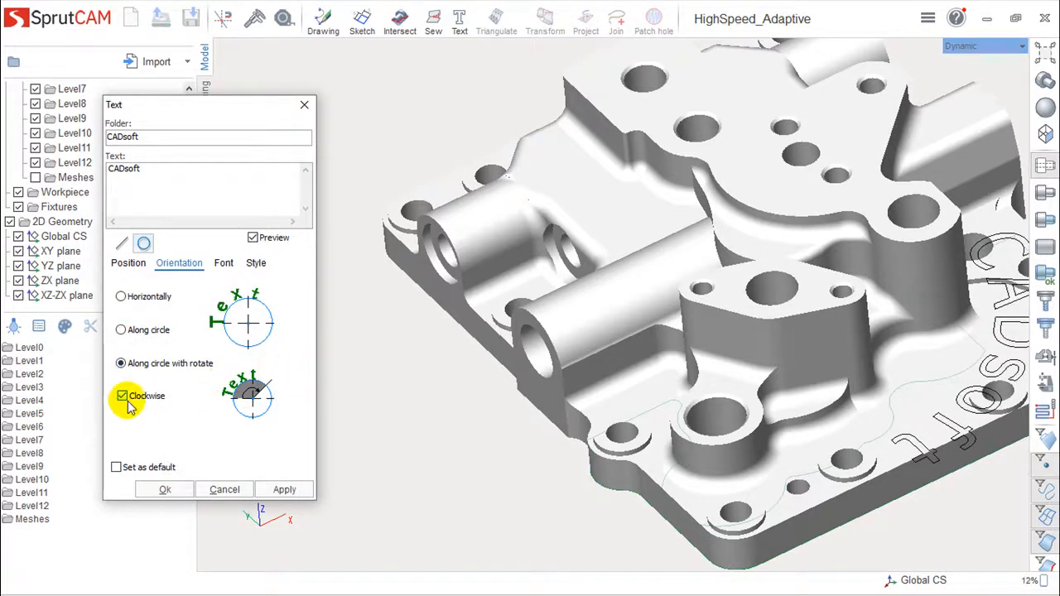
Review the text's font settings and turn on the Italic style for the CADsoft text.
left_click(224, 262)
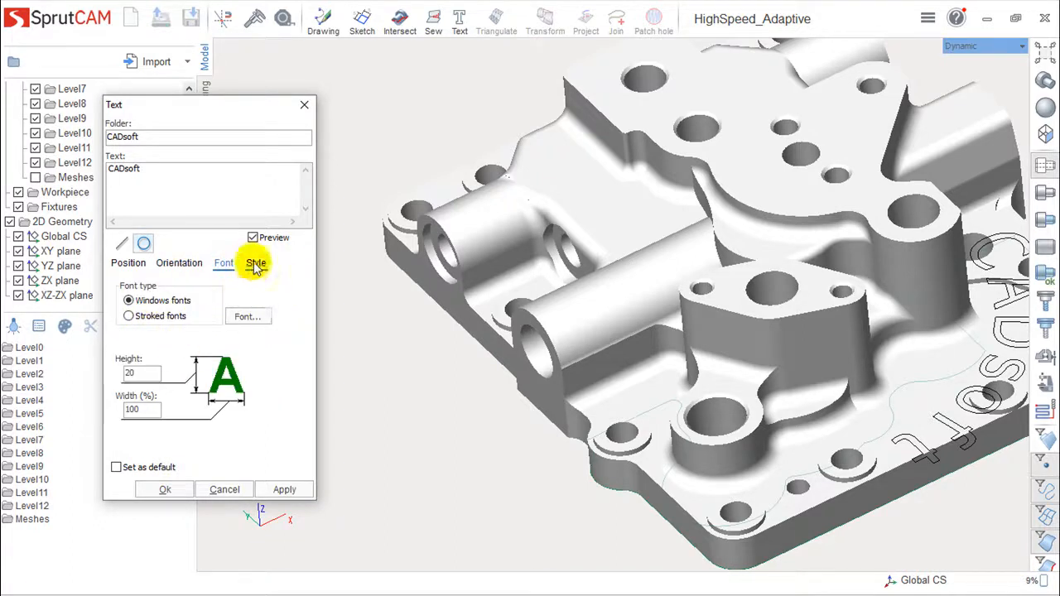
left_click(256, 265)
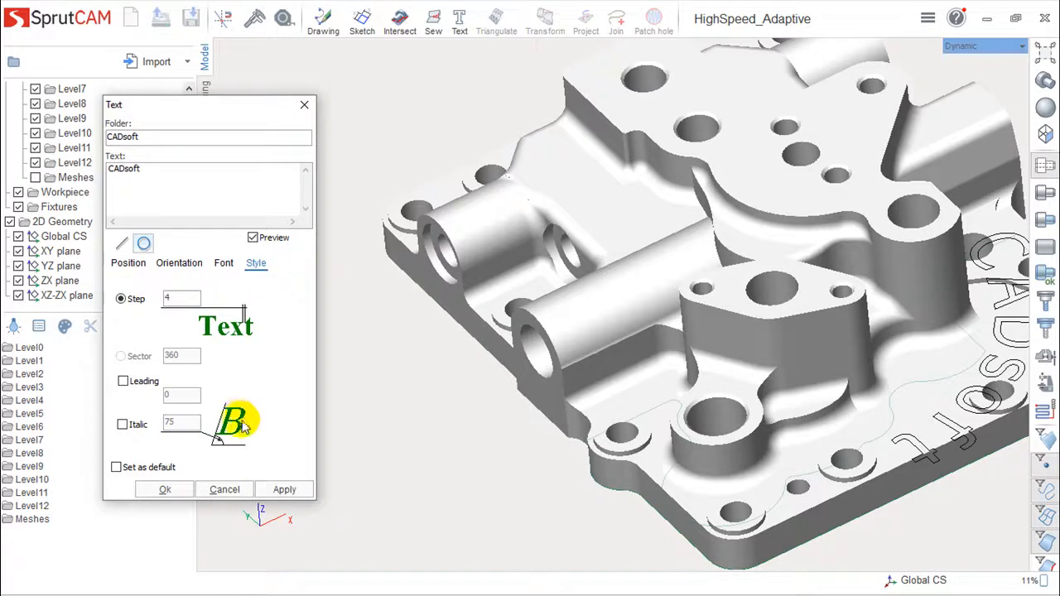
left_click(123, 425)
right_click_drag(638, 354, 743, 358)
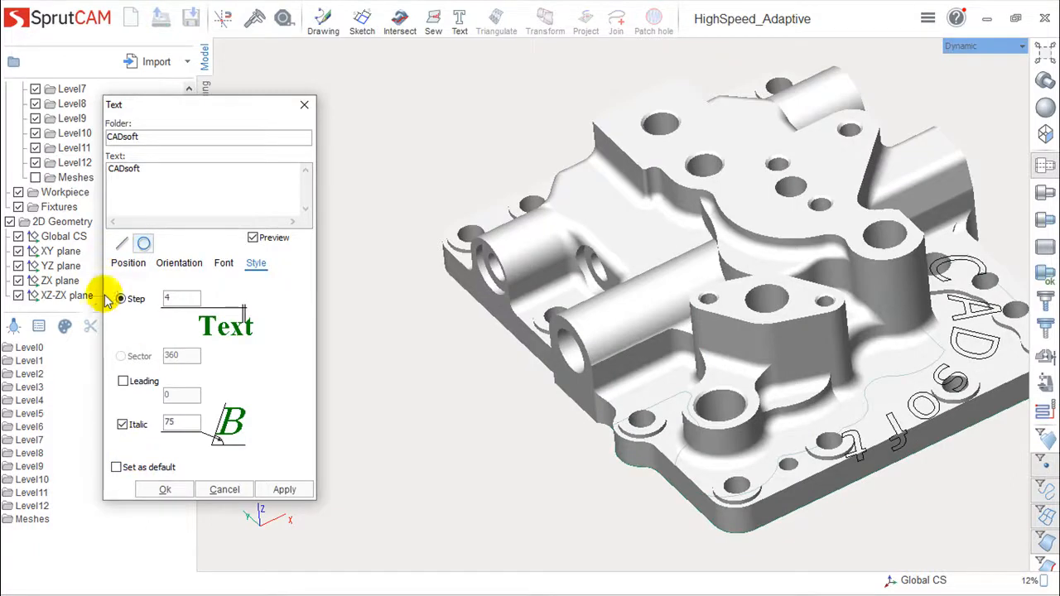
Return the CADsoft text to the straight-line layout, set its angle to 45, and create it.
left_click(114, 265)
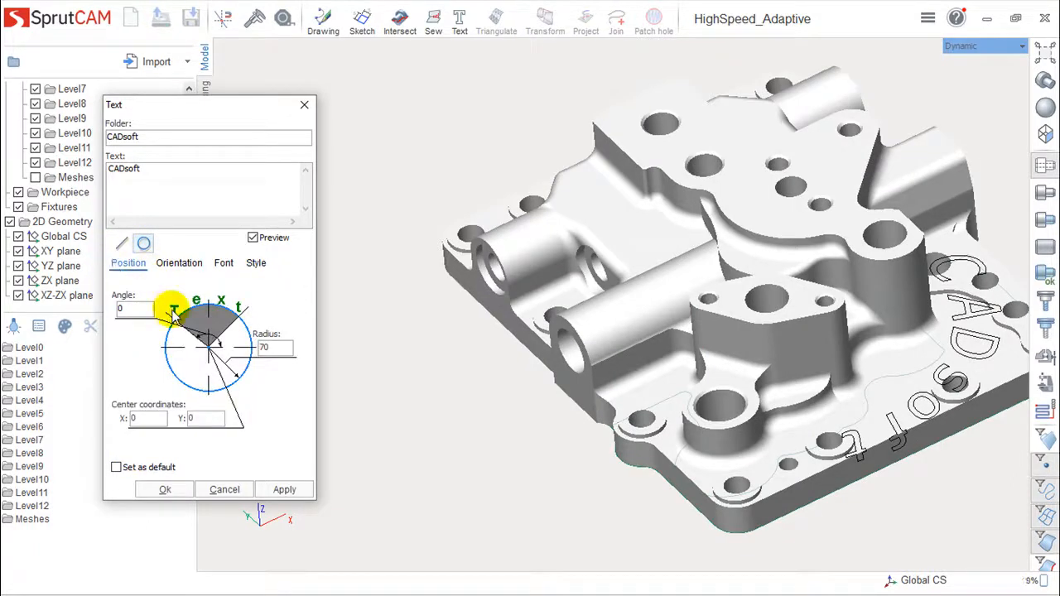
left_click(121, 246)
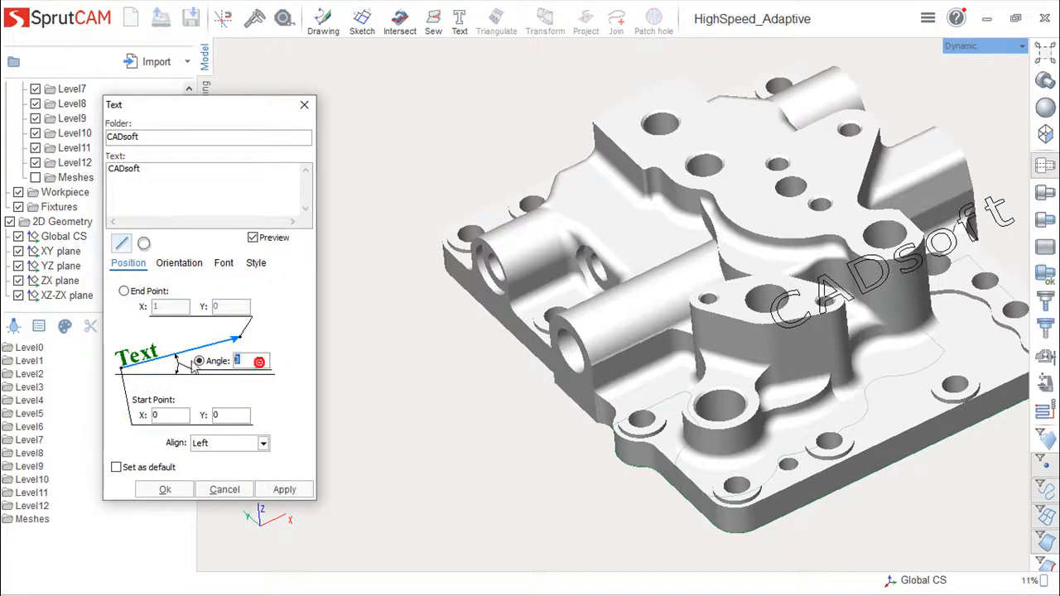
type("45")
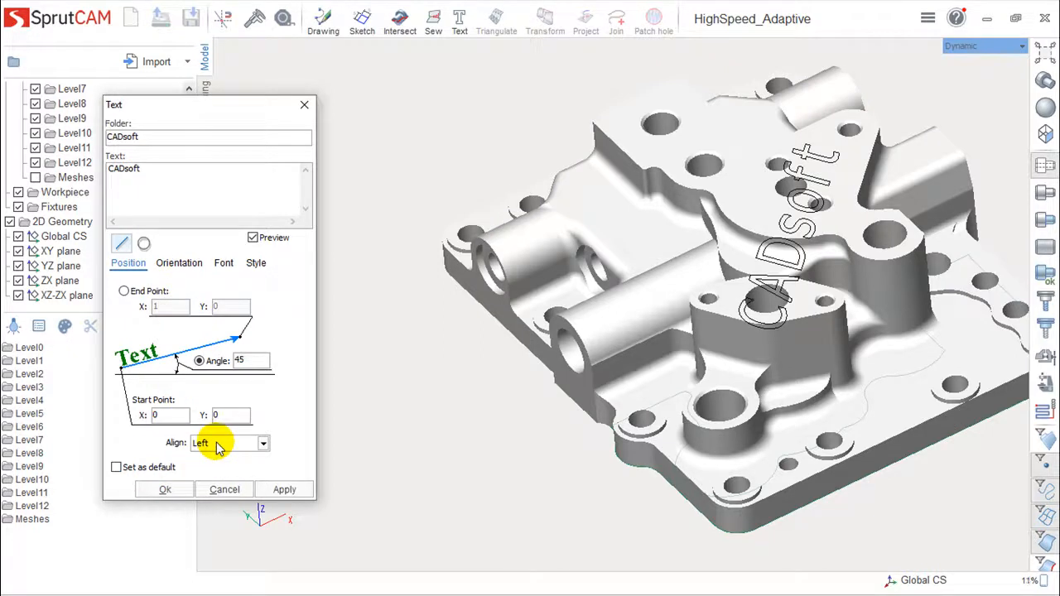
left_click(163, 489)
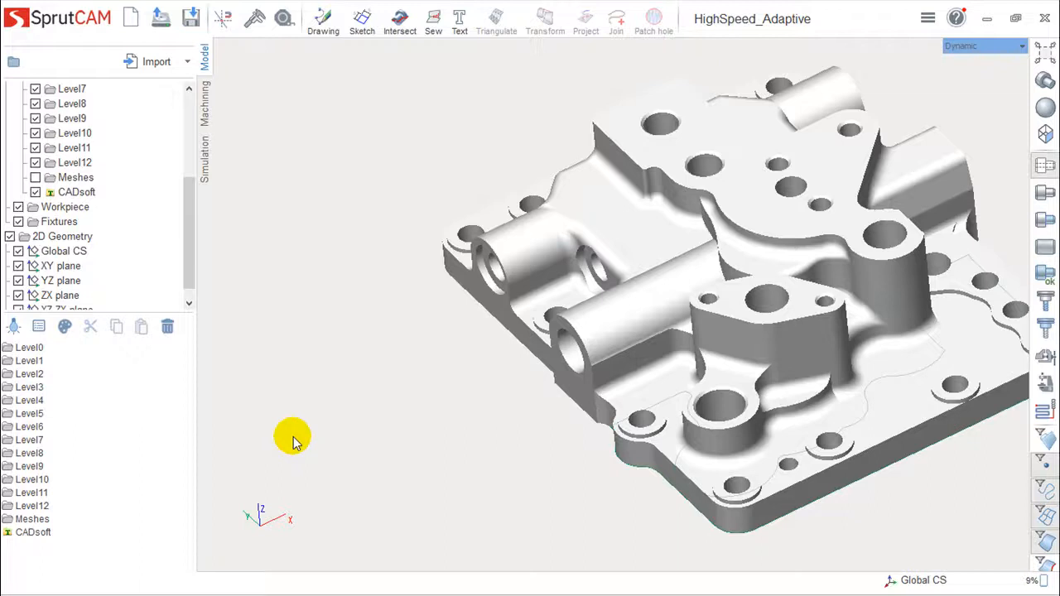
Intersect the Level0 group with a plane through origin 0, 0, 0 with main axis X 1, Y 0, Z 0, saved as Section.
middle_click_drag(590, 532, 654, 520)
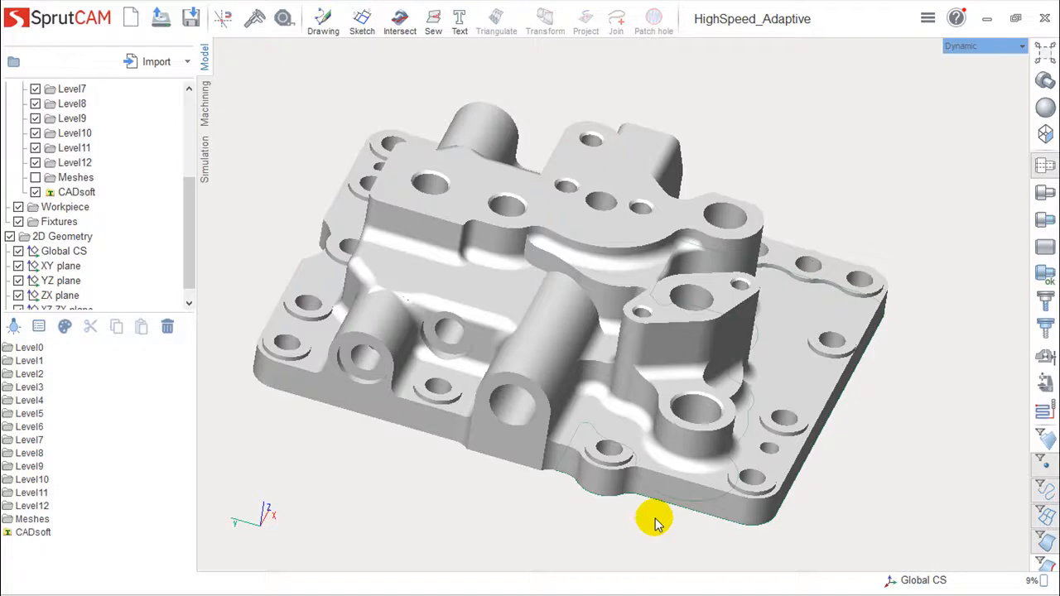
middle_click_drag(845, 189, 812, 189)
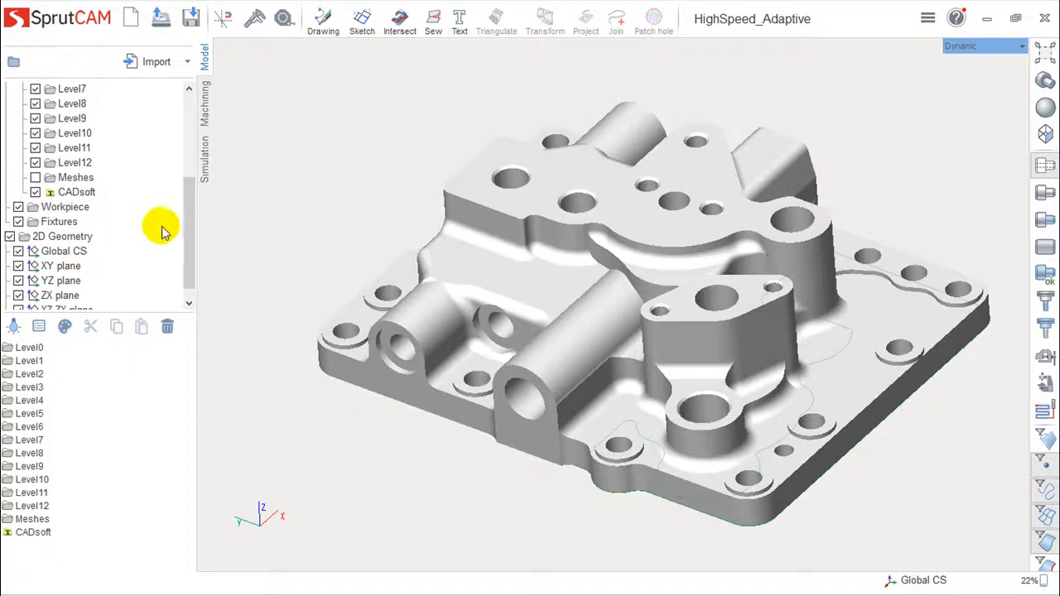
left_click(25, 348)
left_click(25, 349)
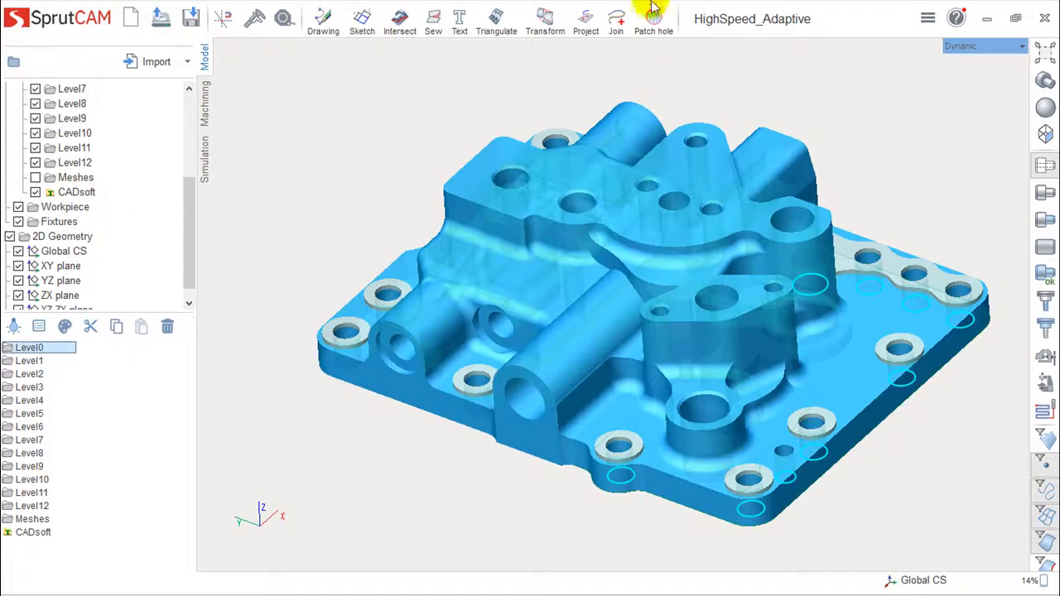
left_click(401, 25)
left_click_drag(540, 70, 211, 140)
mouse_move(450, 527)
middle_mouse_down()
mouse_move(463, 436)
mouse_move(455, 527)
middle_mouse_up()
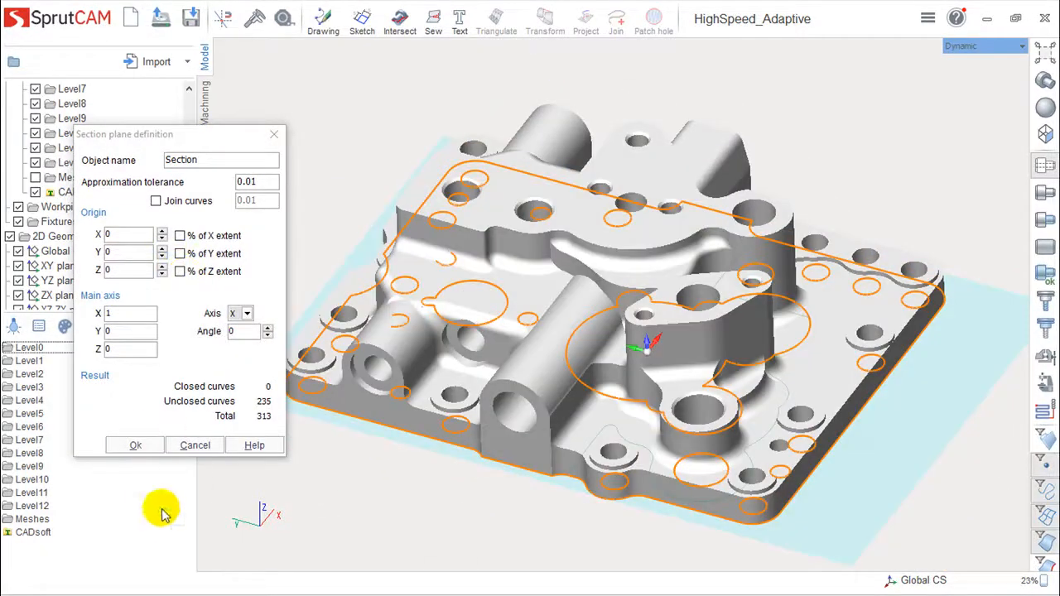
left_click(139, 444)
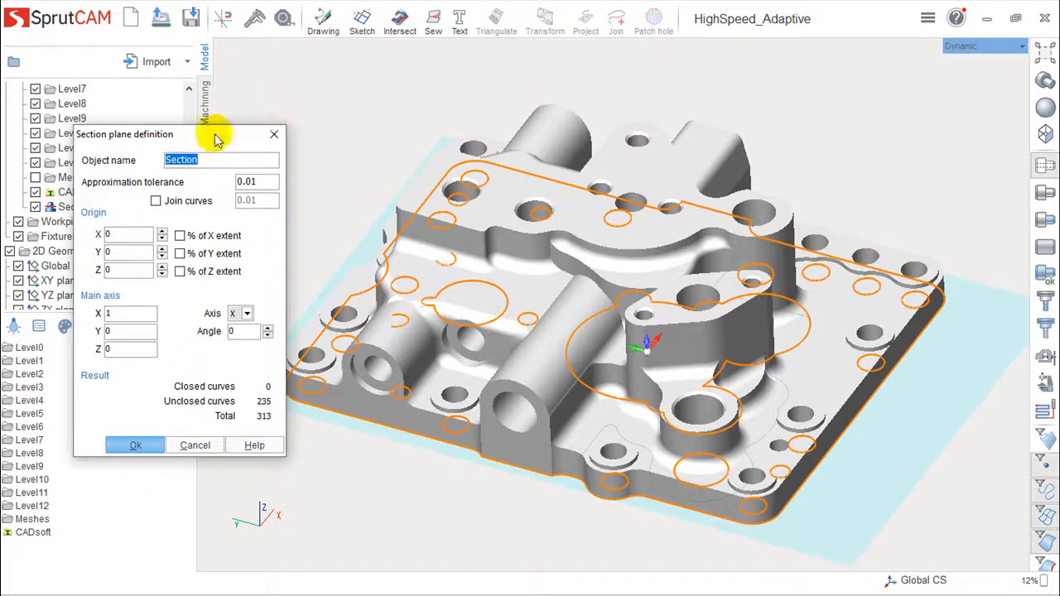
left_click(195, 444)
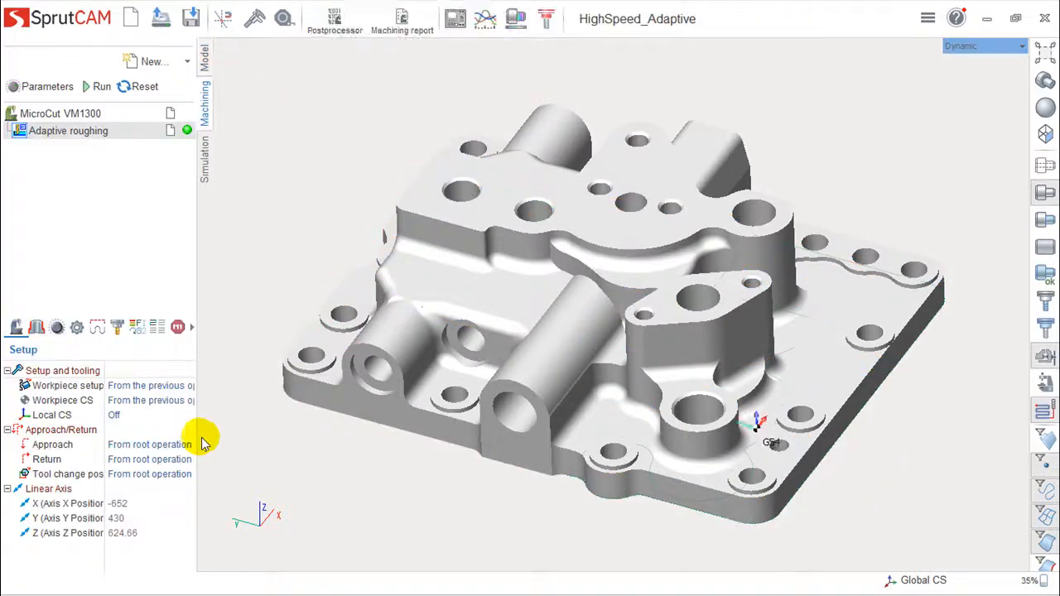
Inspect the cover in the Machining mode and return to the Model mode.
scroll(410, 456, "down", 1)
scroll(414, 455, "up", 2)
right_click_drag(417, 455, 298, 207)
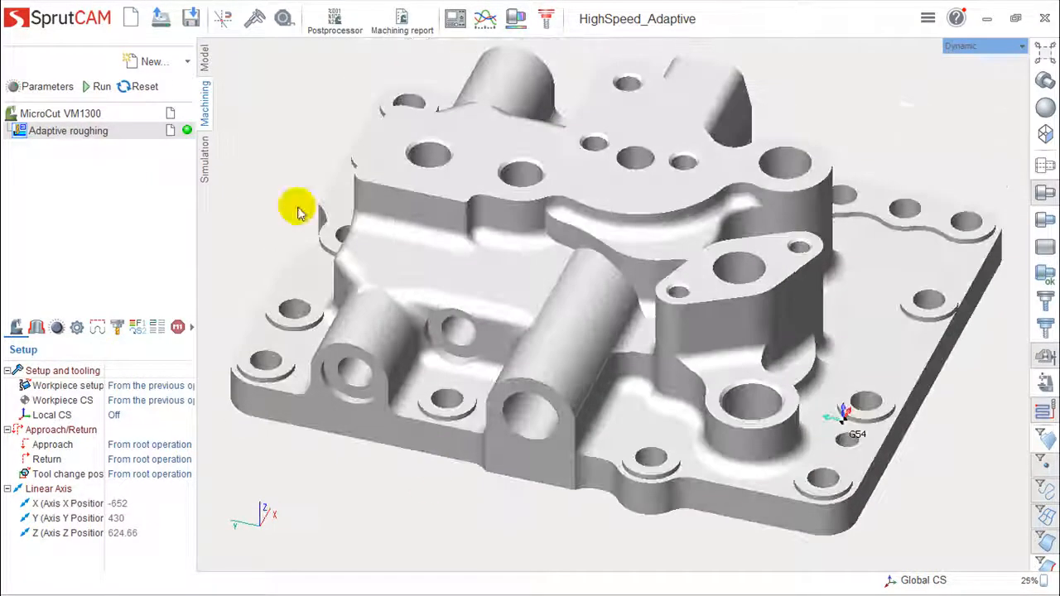
left_click(205, 60)
Hide the Section object and show it again to compare the cover with and without the section plane.
left_click_drag(188, 205, 190, 112)
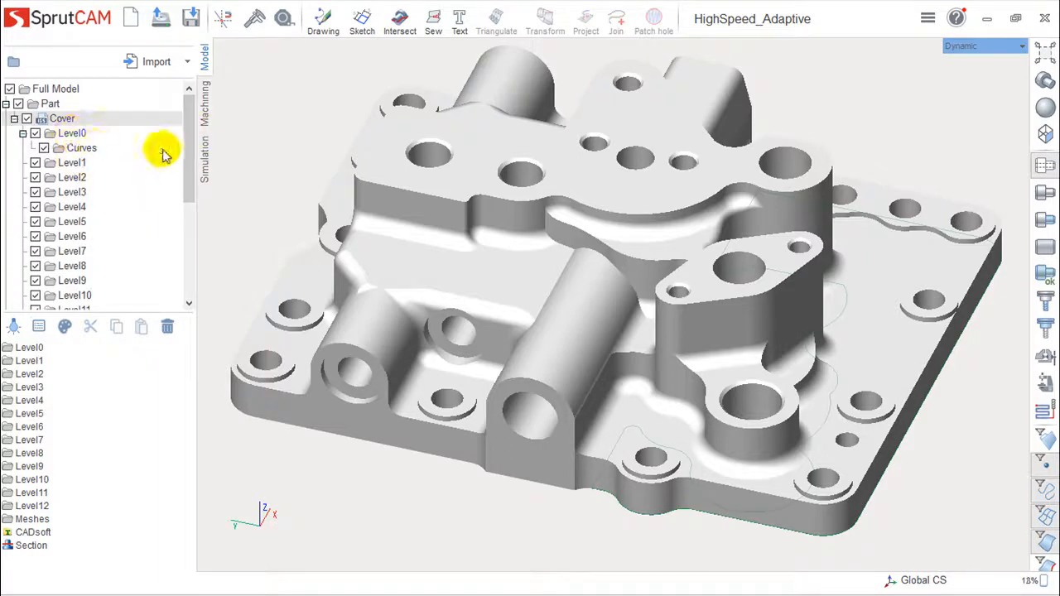
scroll(185, 239, "down", 3)
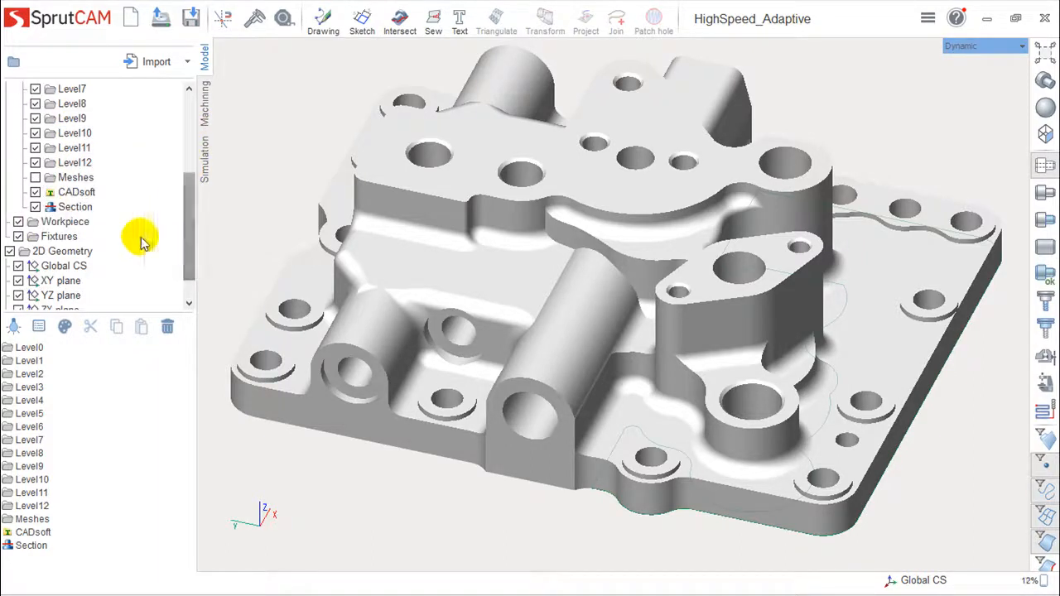
left_click(32, 206)
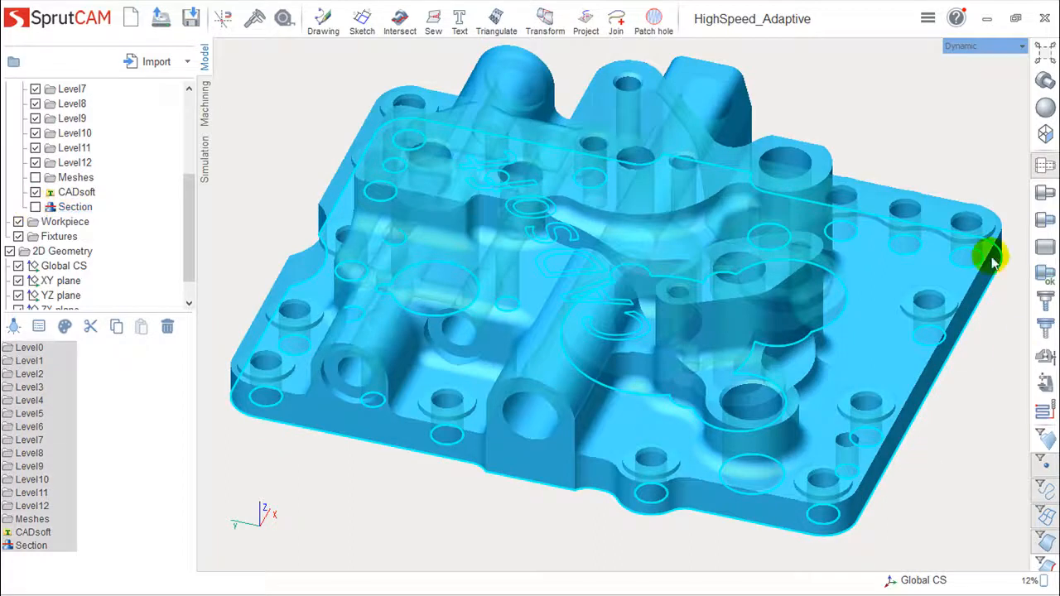
left_click(36, 207)
scroll(190, 207, "up", 4)
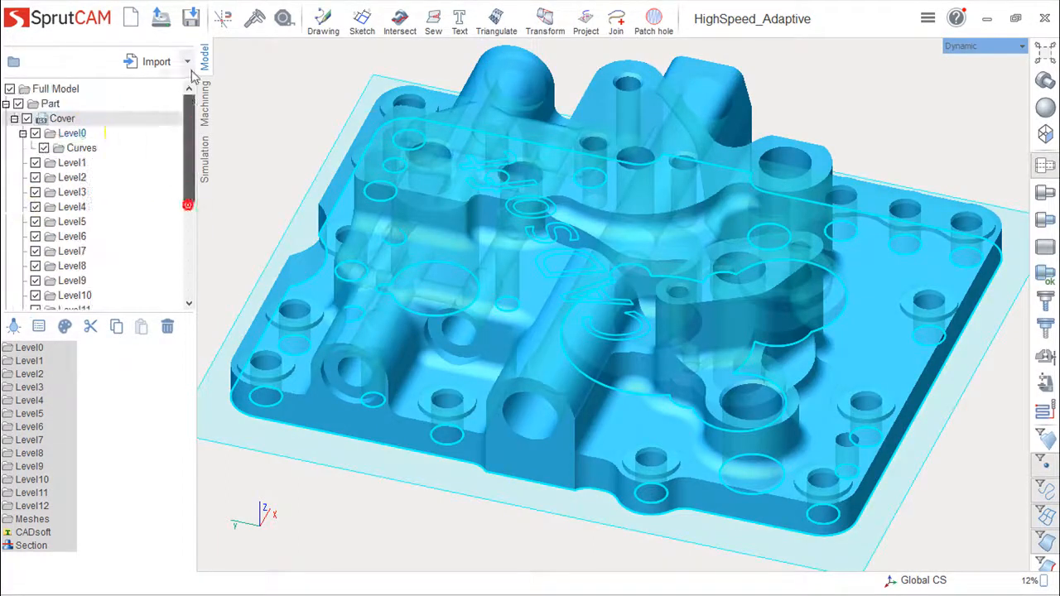
Select the Cover's Level0 group and open a new Intersect section plane definition for it.
left_click(73, 132)
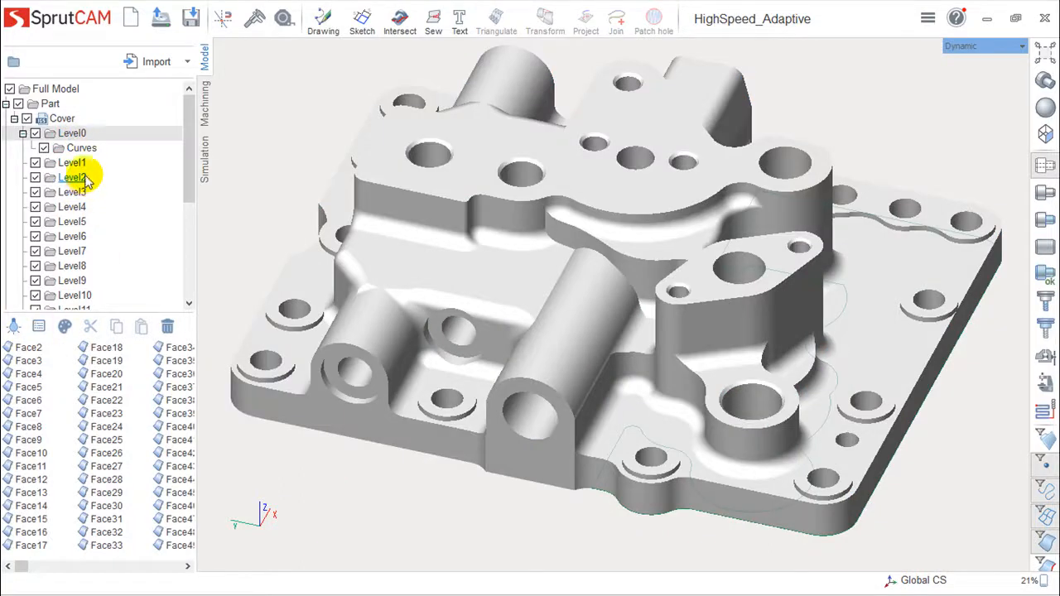
left_click(51, 118)
left_click(27, 347)
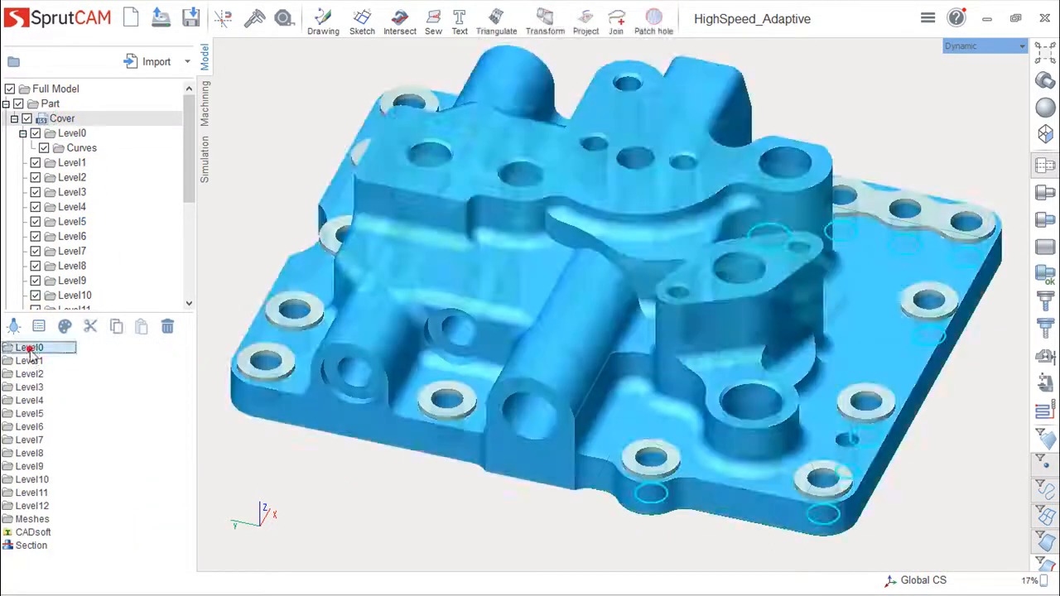
left_click(399, 21)
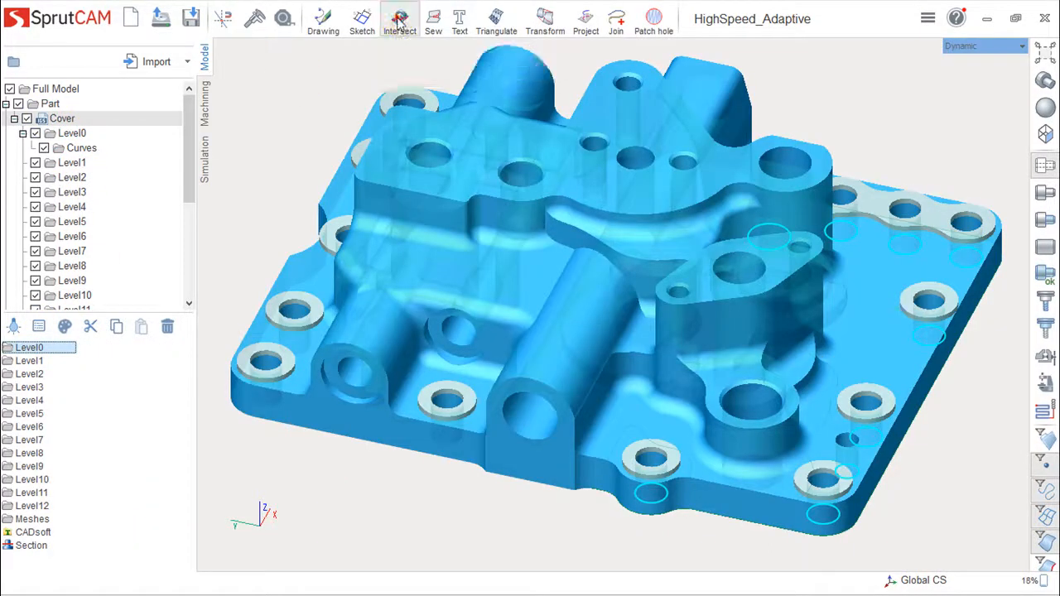
left_click_drag(521, 70, 901, 137)
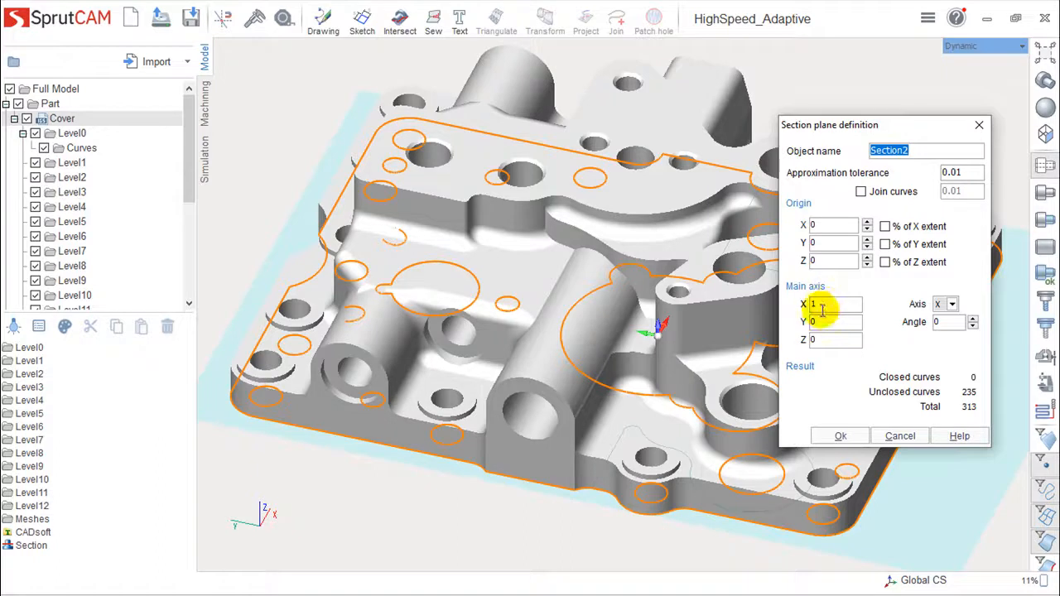
Tilt the new section plane by setting its main axis Y and Z to 1, and inspect the resulting cut through the cover.
left_click(822, 321)
type("1")
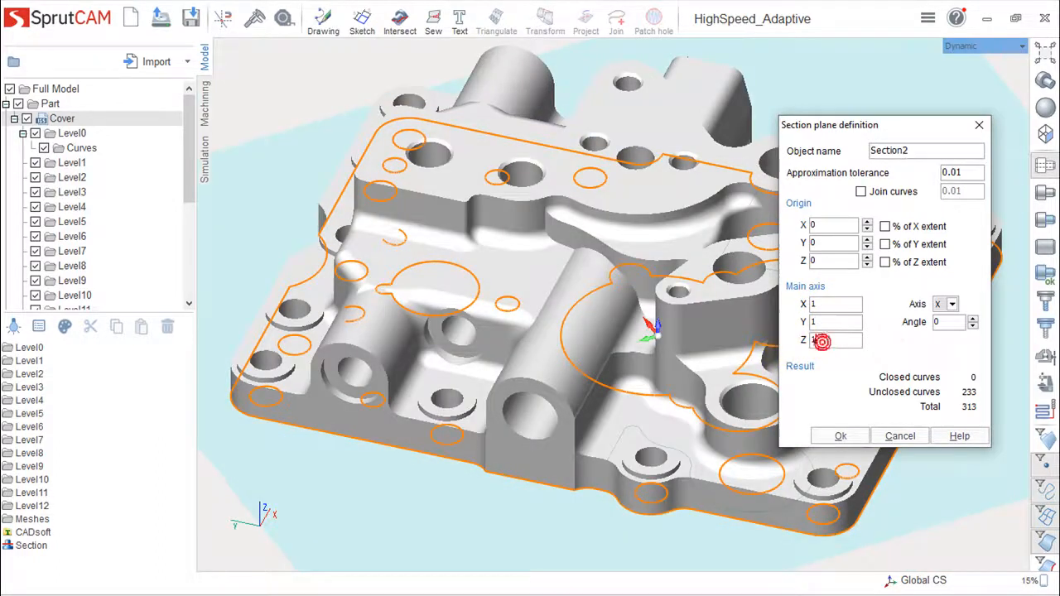
left_click(822, 342)
type("1")
scroll(479, 456, "down", 5)
middle_click_drag(471, 475, 545, 455)
mouse_move(476, 460)
middle_mouse_down()
mouse_move(603, 379)
mouse_move(614, 407)
mouse_move(633, 397)
mouse_move(558, 419)
middle_mouse_up()
scroll(593, 385, "up", 5)
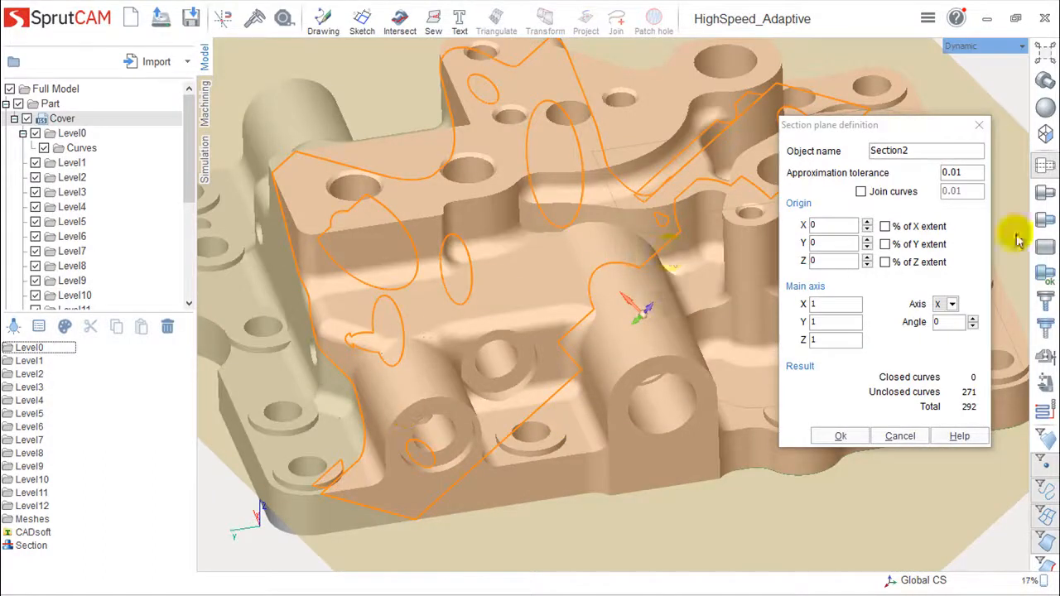
Set the section plane's origin X to 10 and its angle about X to 30, and create the section.
left_click(830, 224)
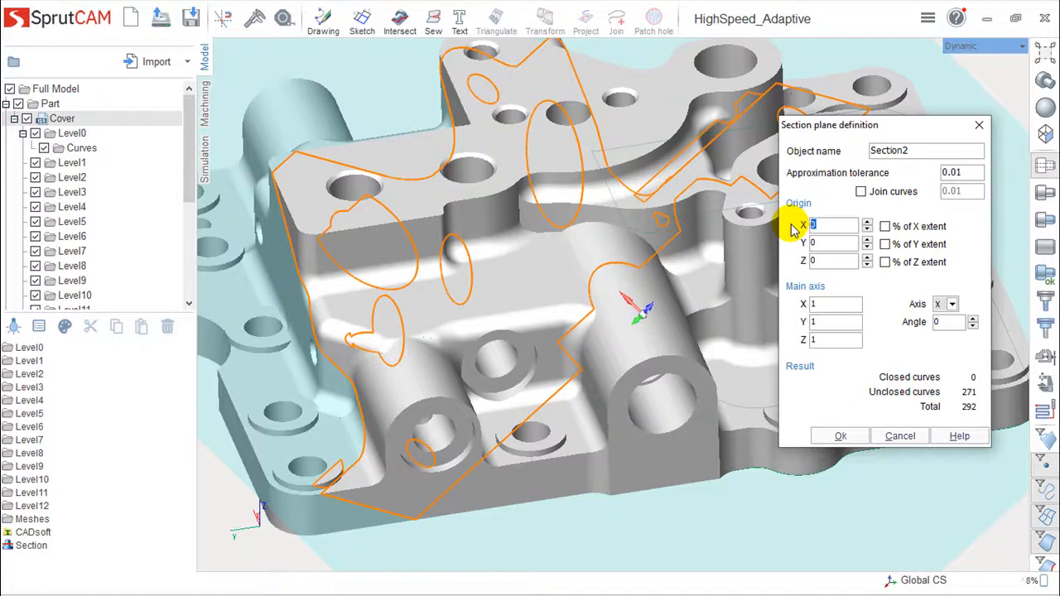
type("10")
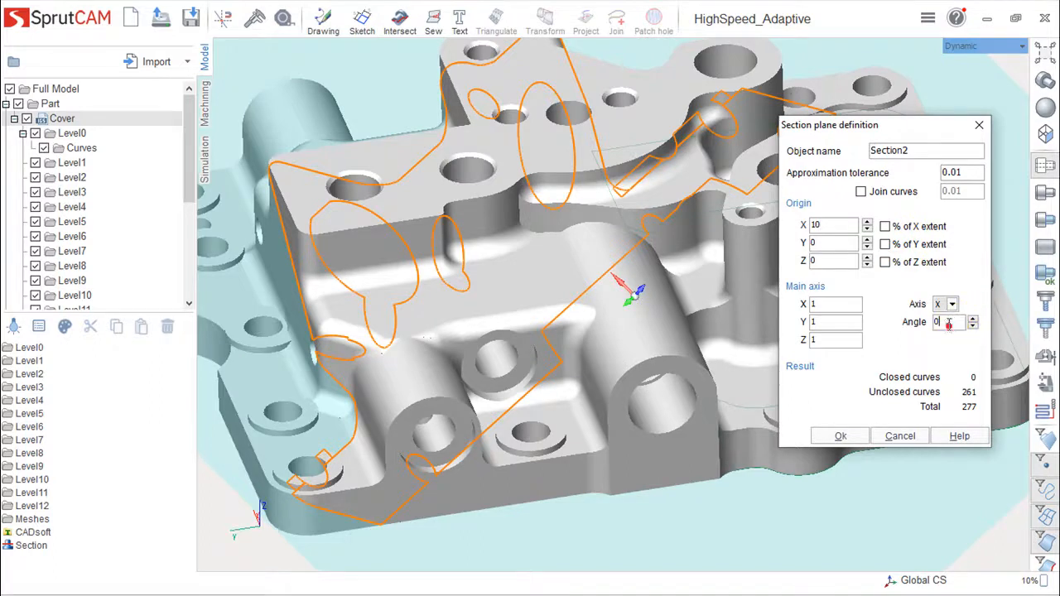
type("30")
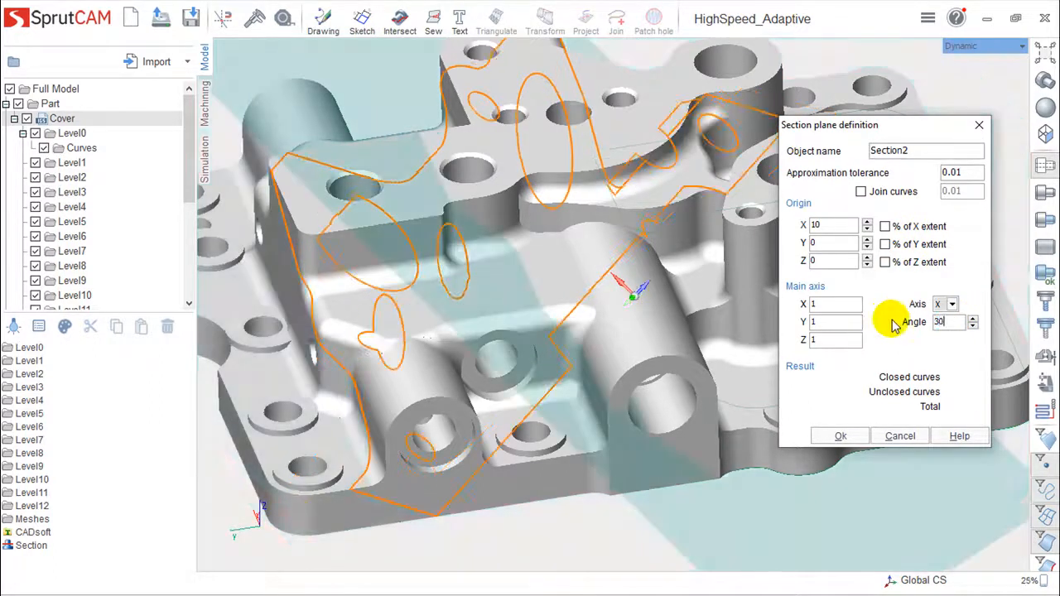
scroll(486, 439, "down", 5)
middle_click_drag(625, 497, 645, 507)
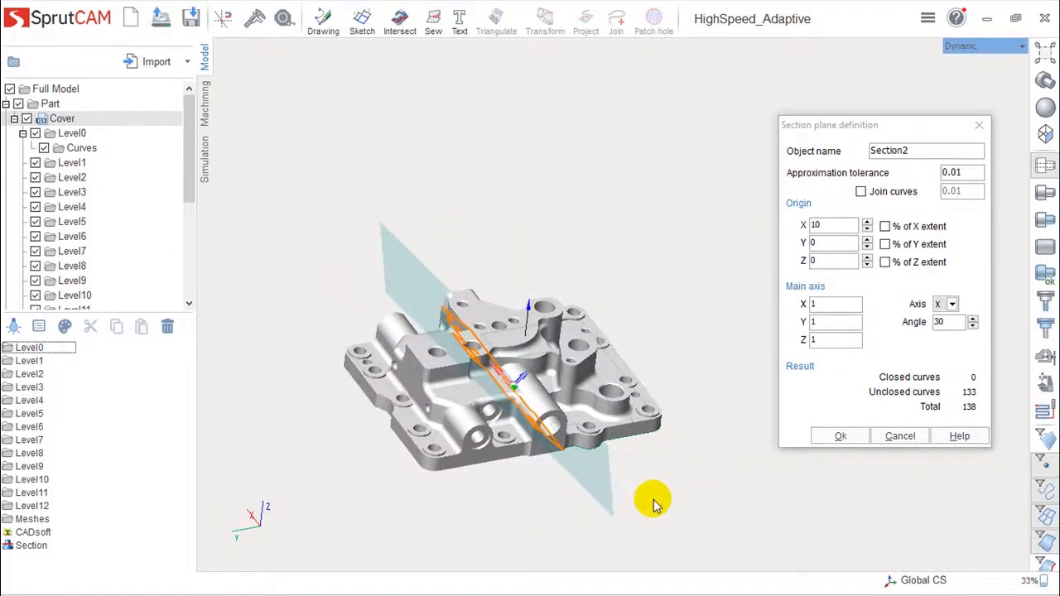
left_click(840, 436)
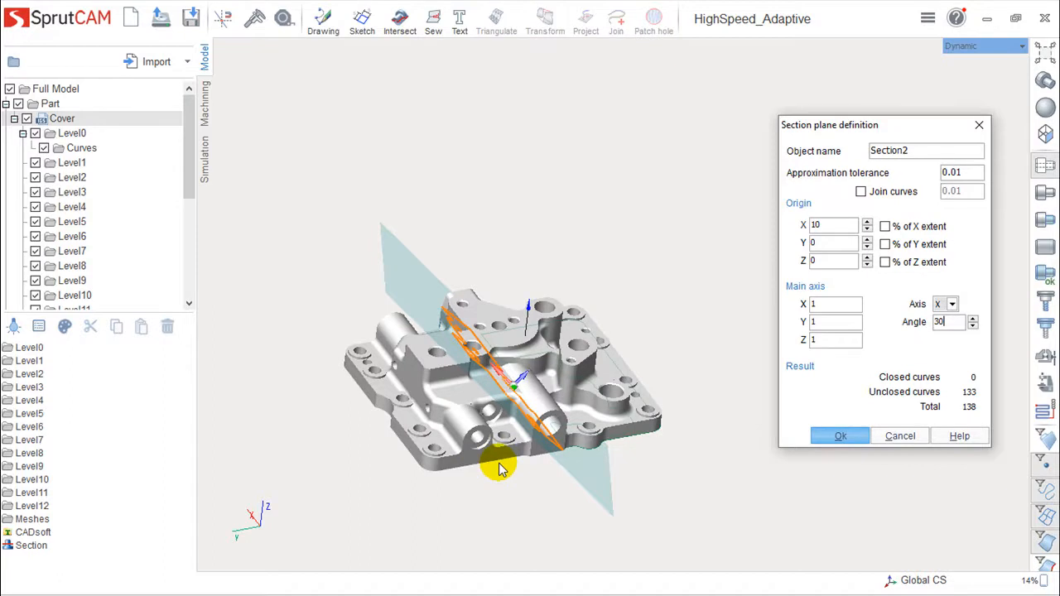
Hide the earlier Section object of the cover.
middle_click_drag(574, 456, 587, 499)
scroll(587, 495, "up", 5)
middle_click_drag(582, 435, 613, 474)
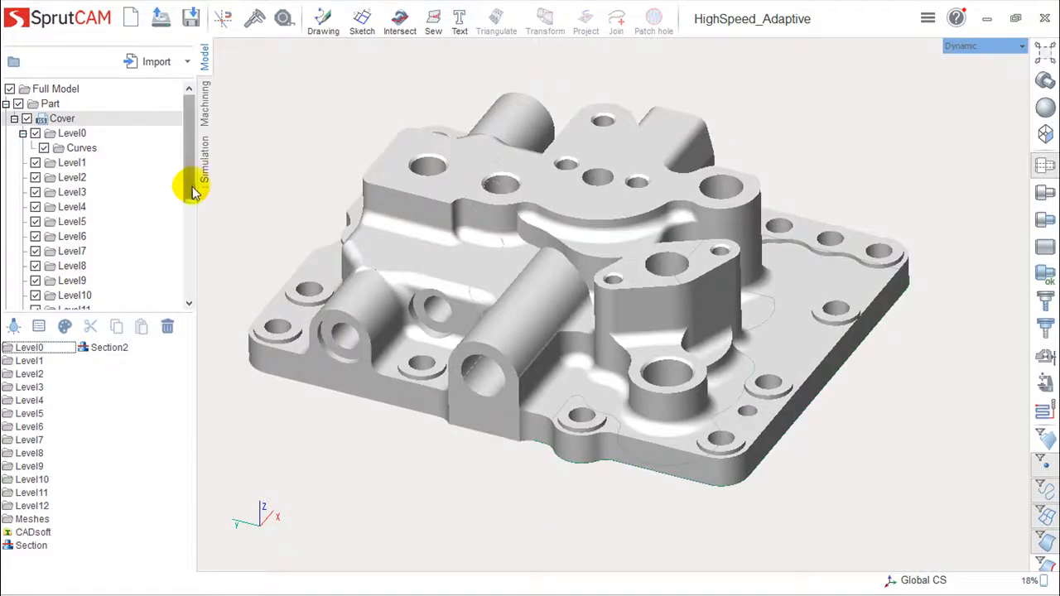
left_click(25, 544)
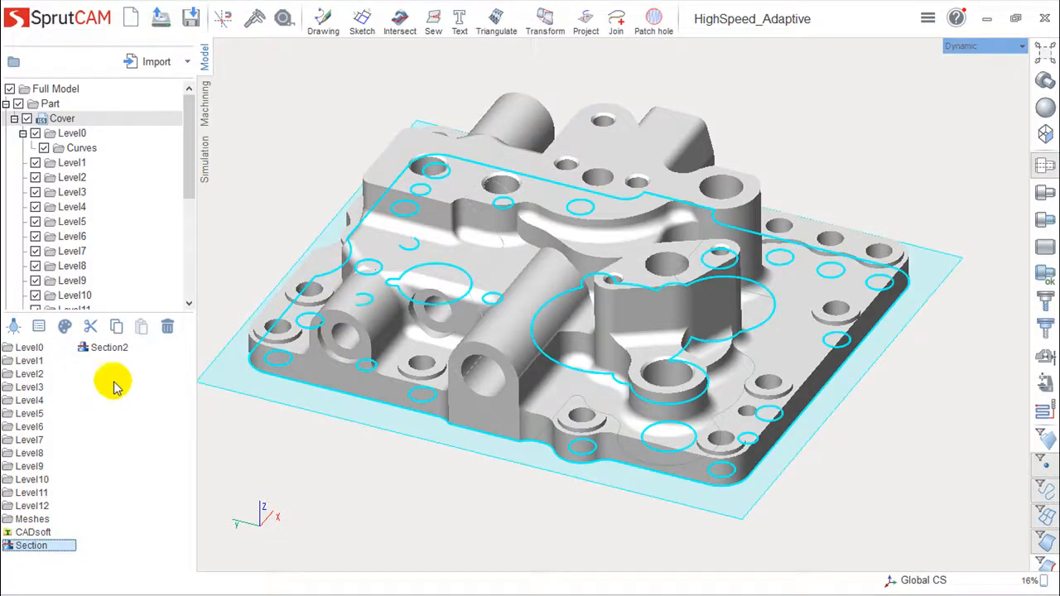
left_click_drag(188, 151, 191, 270)
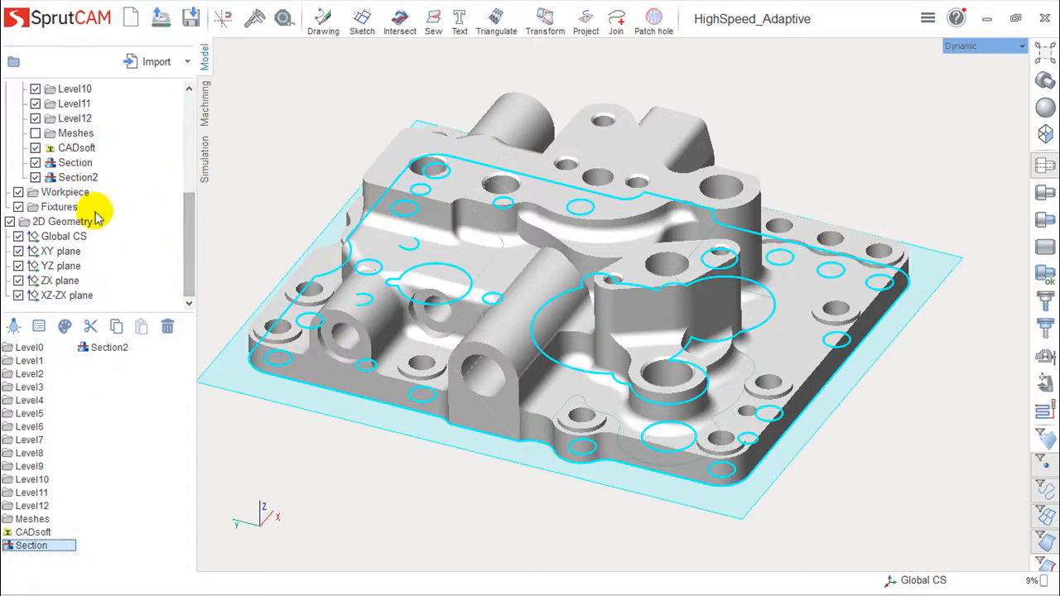
left_click(35, 163)
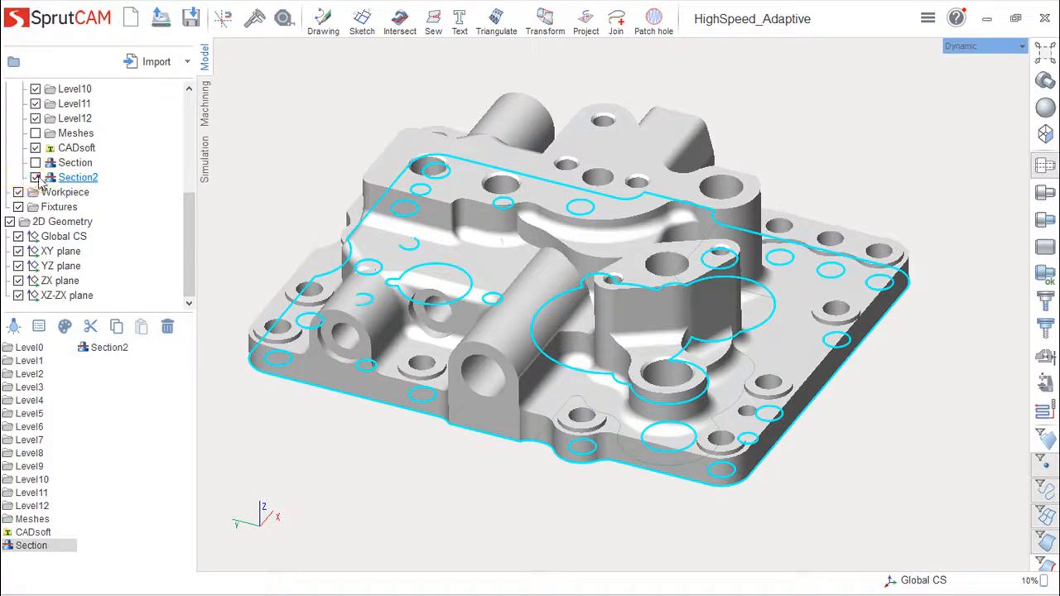
List the curves of Section2 and highlight individual ones, such as Curve137 and Curve134, to locate them on the cover.
left_click(79, 179)
scroll(571, 327, "up", 6)
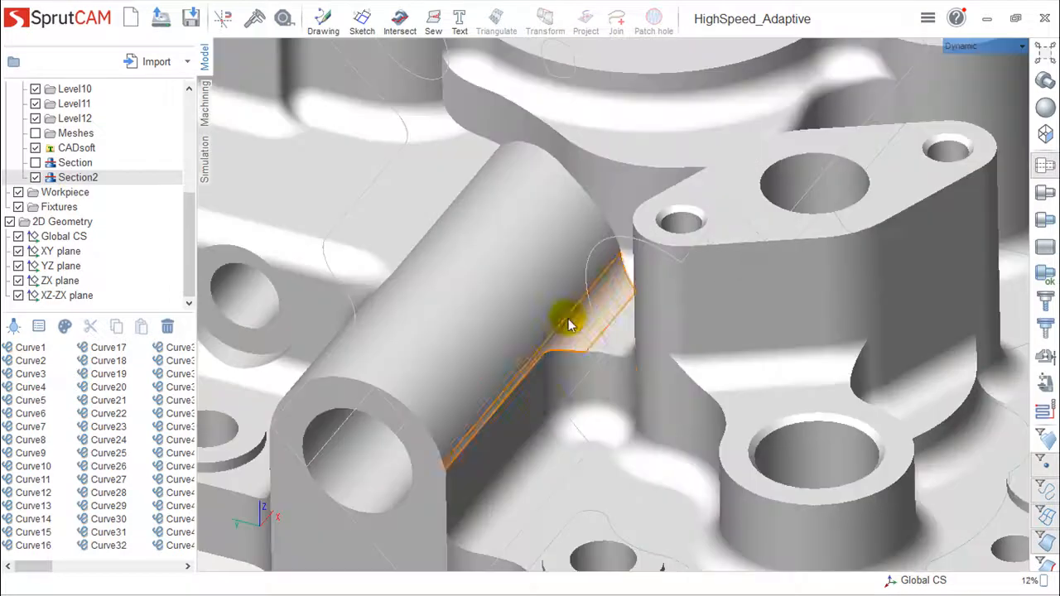
scroll(580, 349, "down", 3)
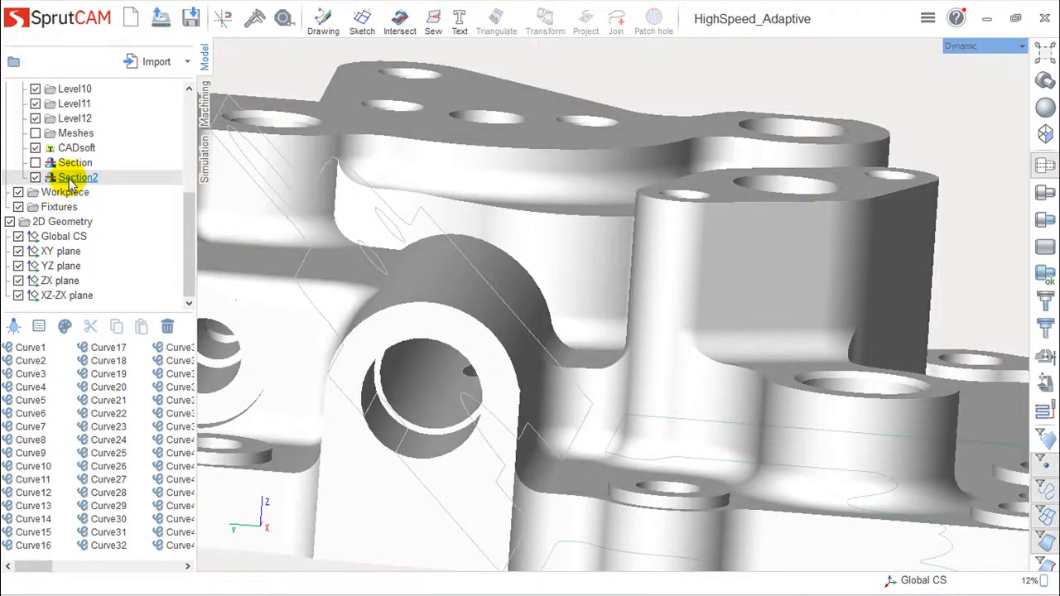
left_click_drag(43, 567, 184, 561)
left_click(122, 386)
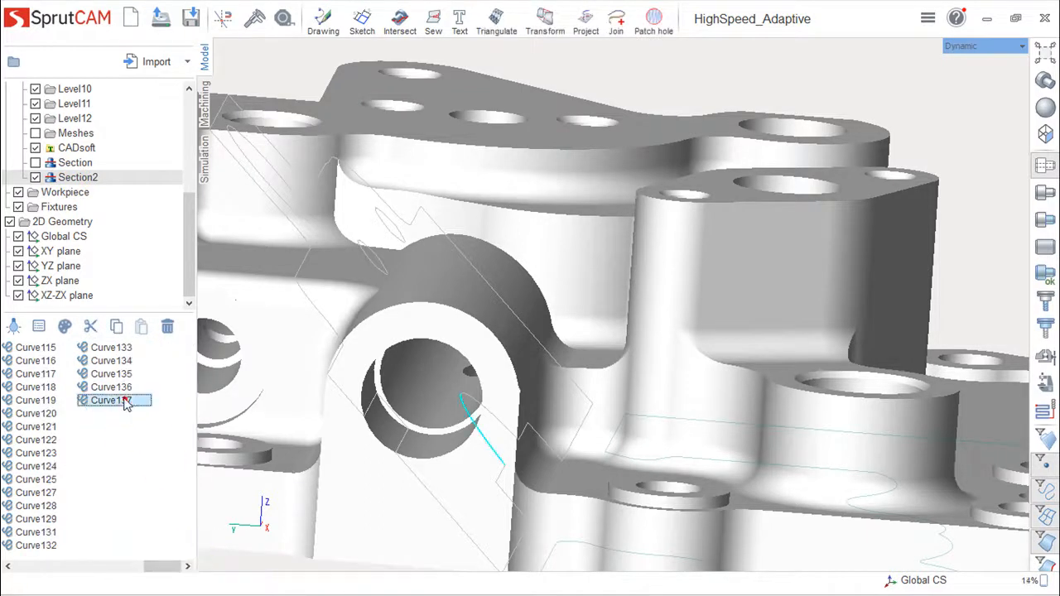
left_click(118, 360)
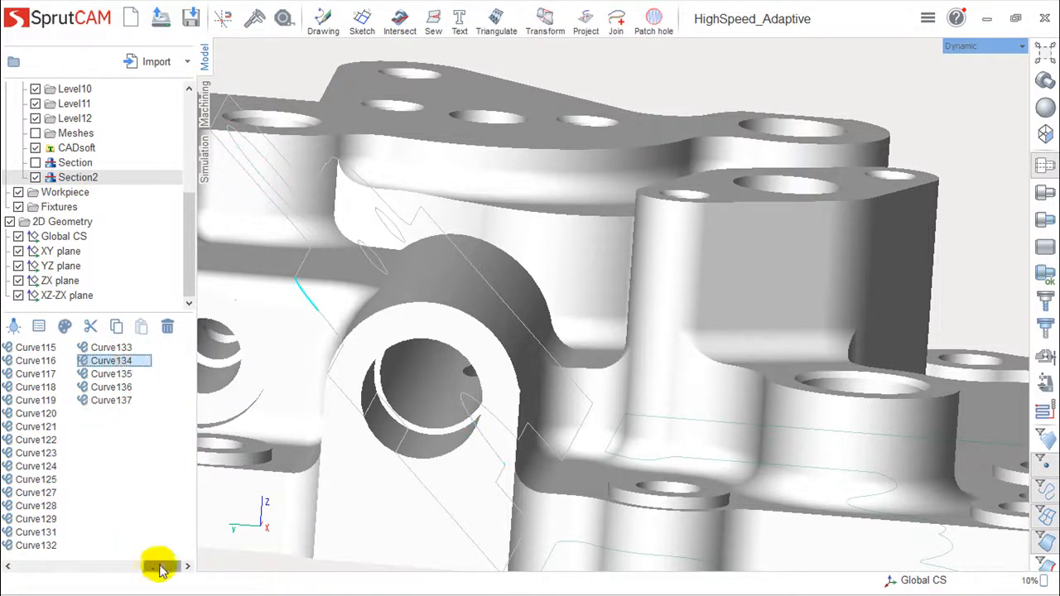
left_click_drag(157, 566, 4, 563)
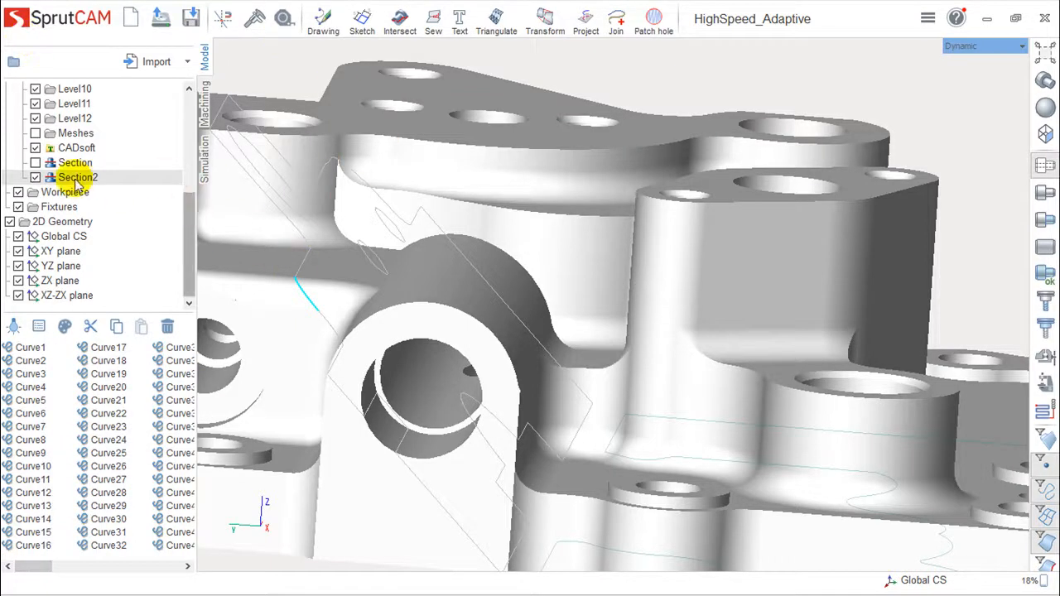
Hide the whole Cover and show only Section2 to isolate its curves.
left_click_drag(192, 231, 193, 124)
scroll(484, 331, "down", 8)
middle_click_drag(485, 331, 481, 363)
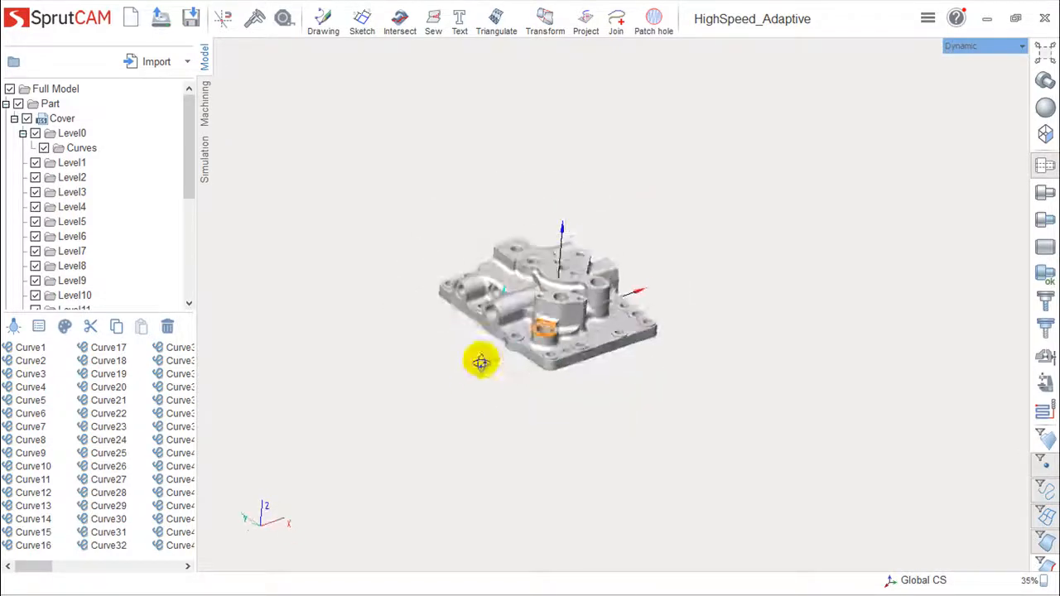
left_click(28, 118)
left_click_drag(189, 179, 197, 323)
scroll(528, 294, "up", 7)
middle_click_drag(542, 315, 621, 404)
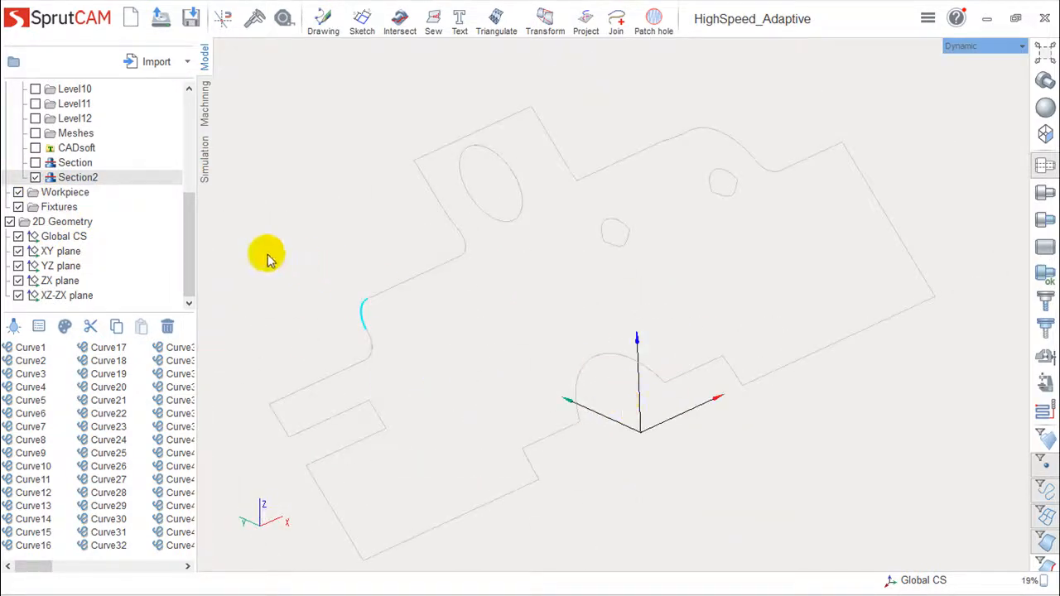
Show the cover's Level0 faces again together with the Section2 curves.
scroll(189, 230, "up", 5)
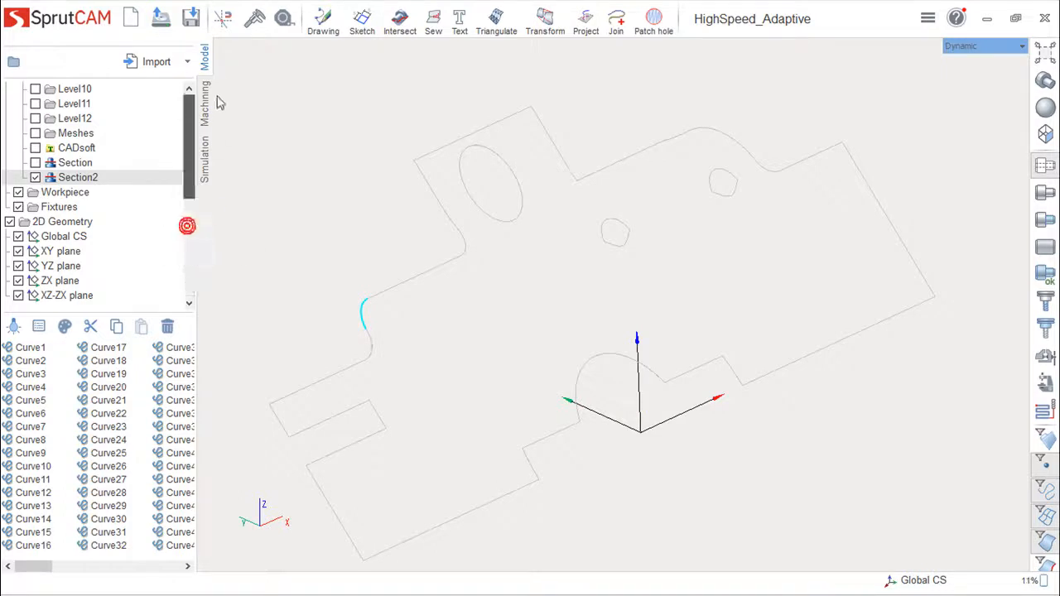
left_click(34, 134)
scroll(517, 406, "down", 3)
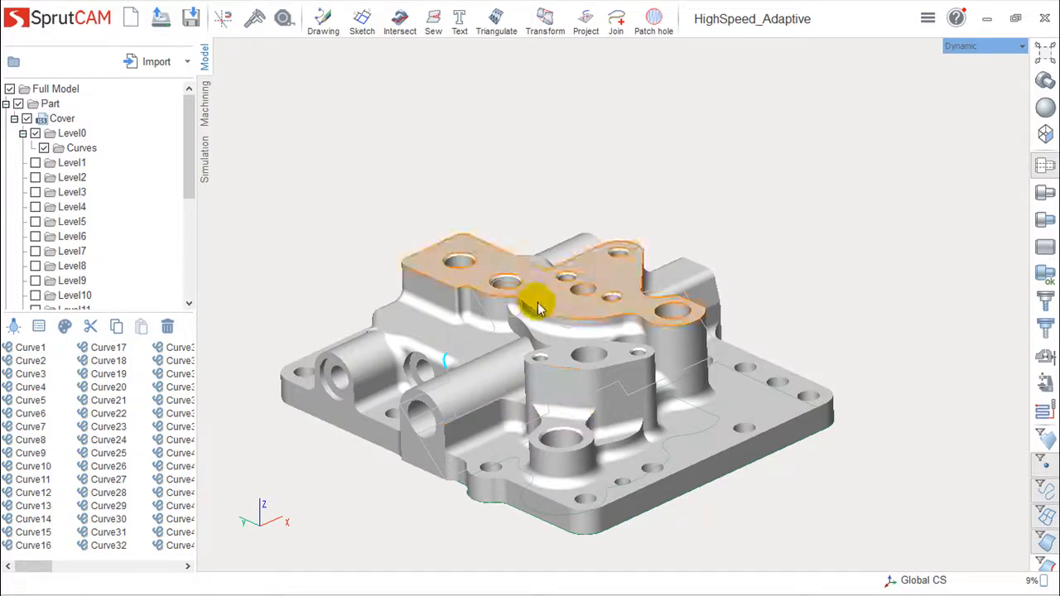
right_click_drag(390, 480, 911, 435)
scroll(911, 435, "up", 1)
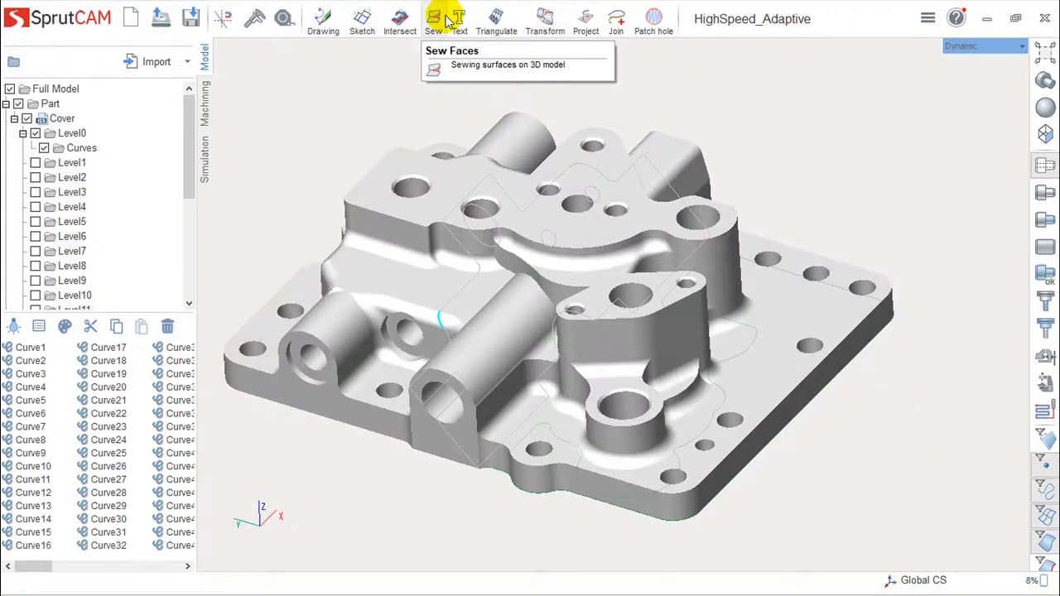
Select the Level0 group and sew its faces with a sew tolerance of 0.
left_click(106, 124)
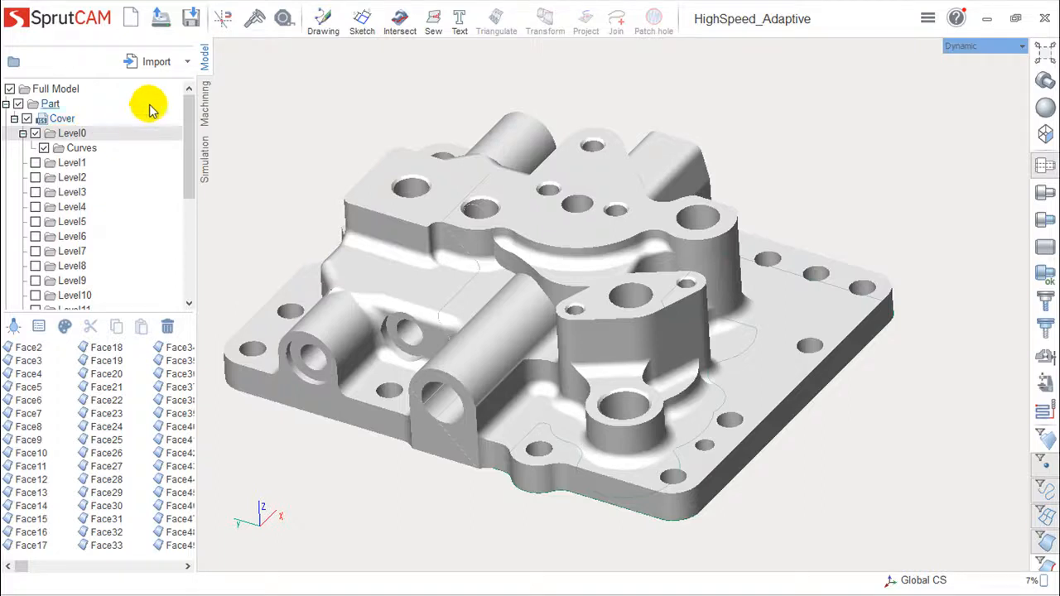
left_click(433, 24)
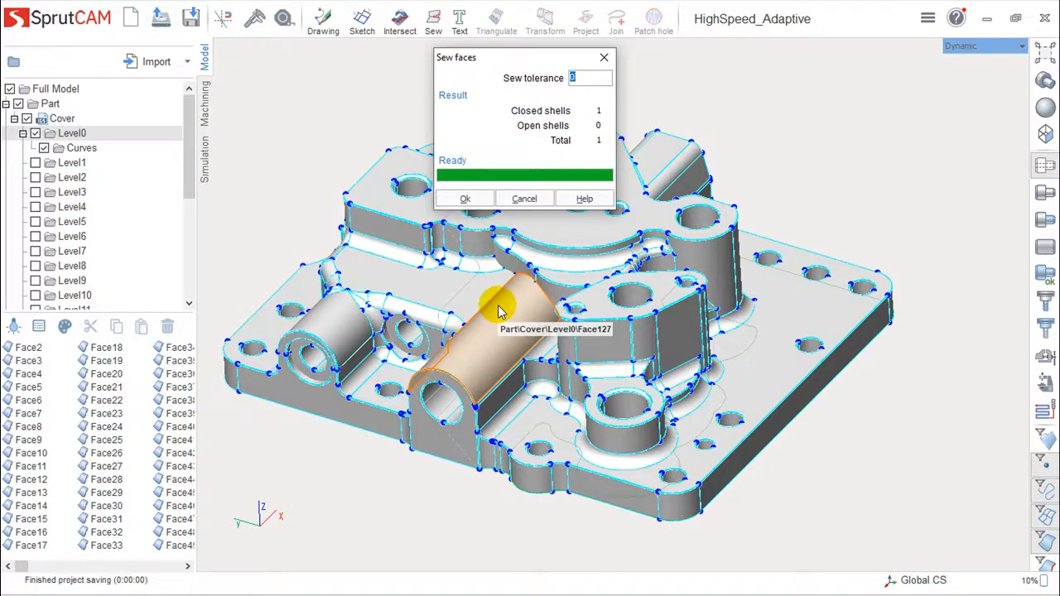
left_click(466, 199)
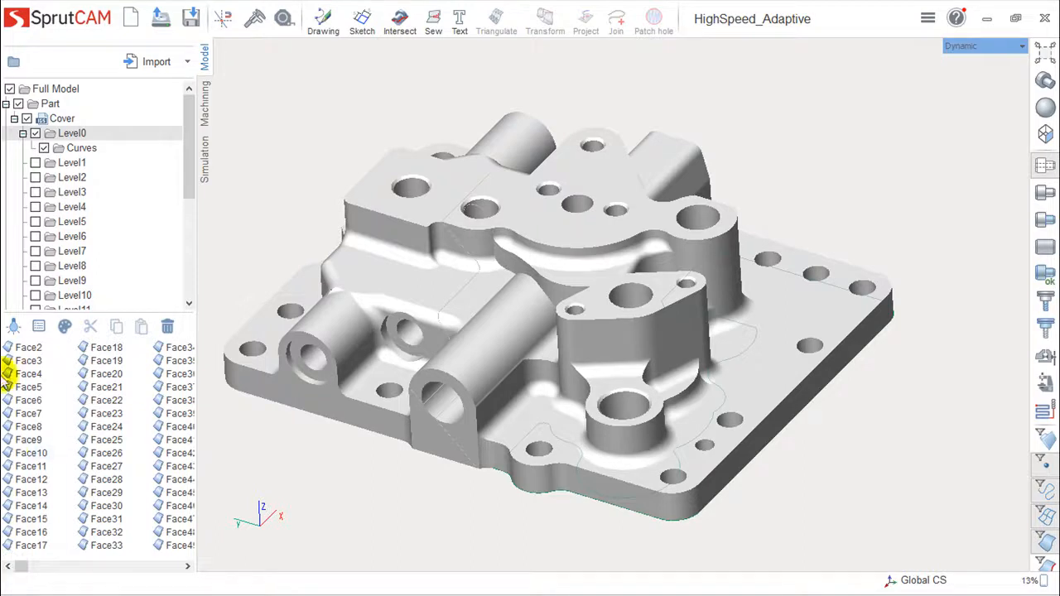
Try to patch the holes in the Level0 top face of the three-hole flange boss.
middle_click_drag(853, 173, 875, 170)
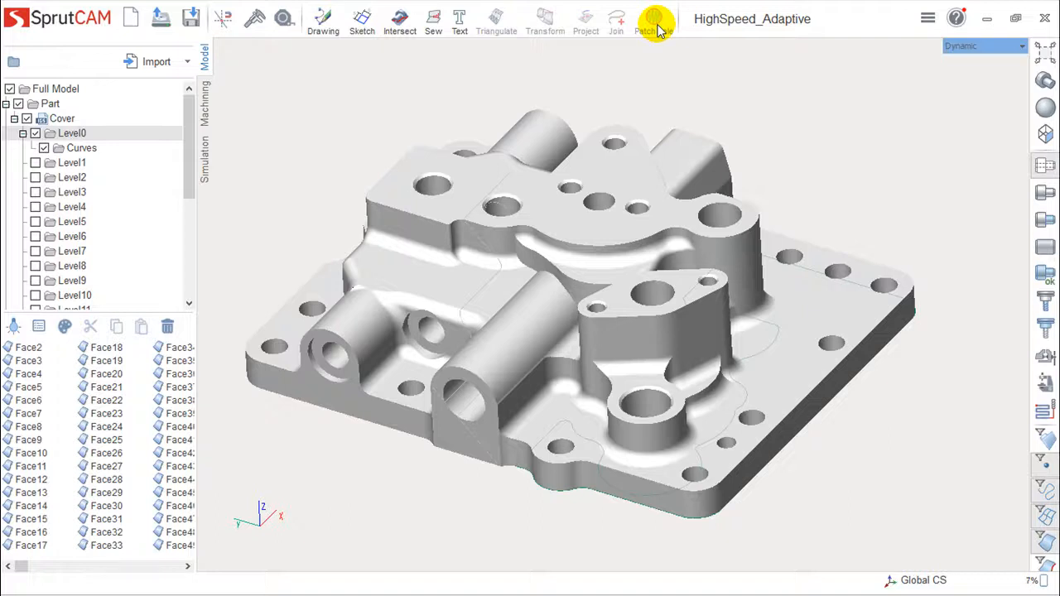
scroll(619, 323, "down", 3)
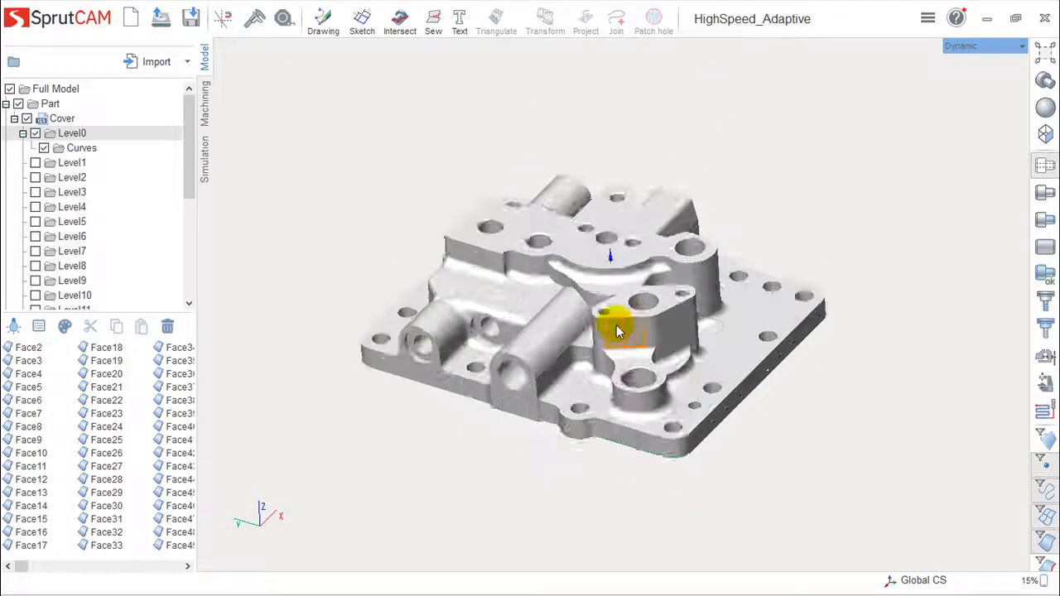
scroll(617, 324, "up", 5)
middle_click_drag(523, 335, 543, 260)
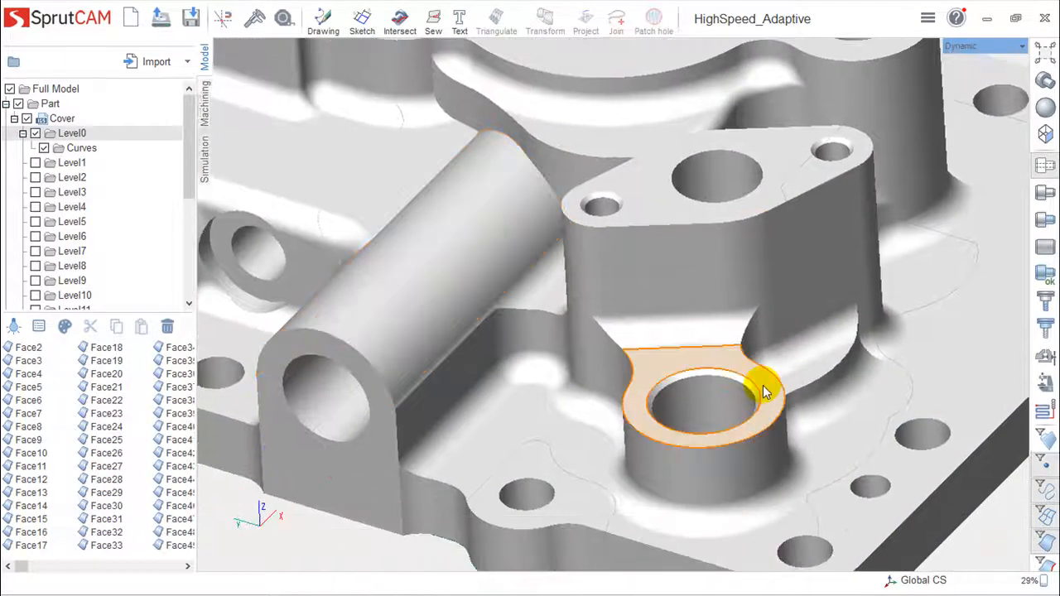
left_click(773, 188)
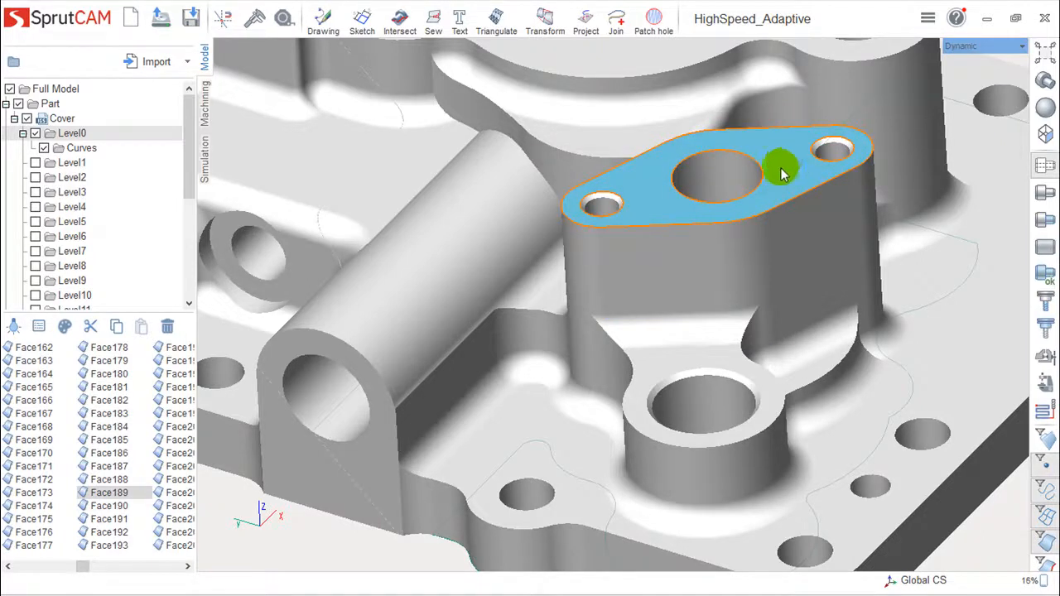
left_click(655, 16)
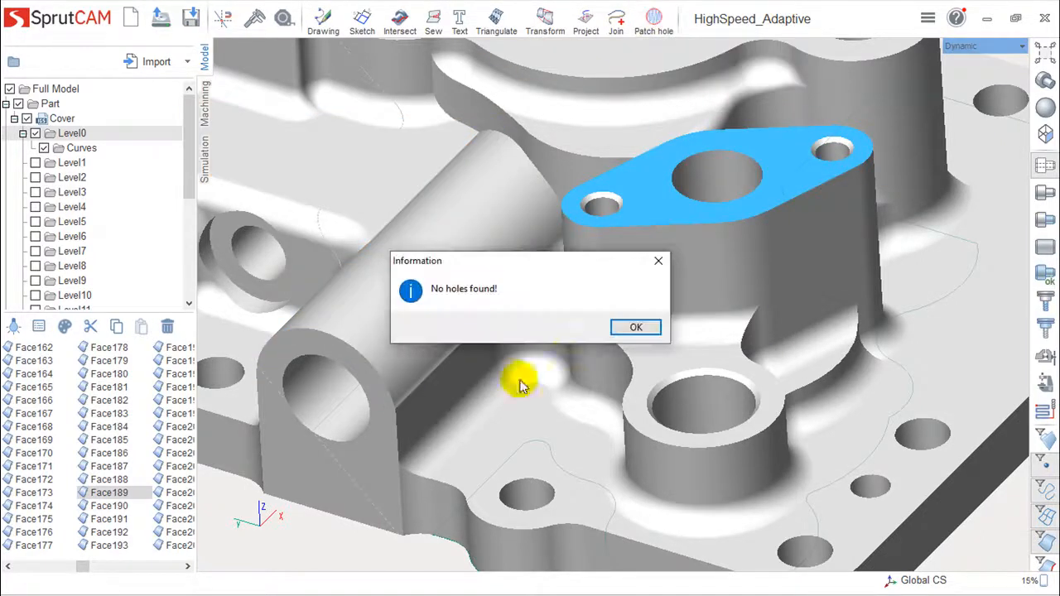
left_click(633, 326)
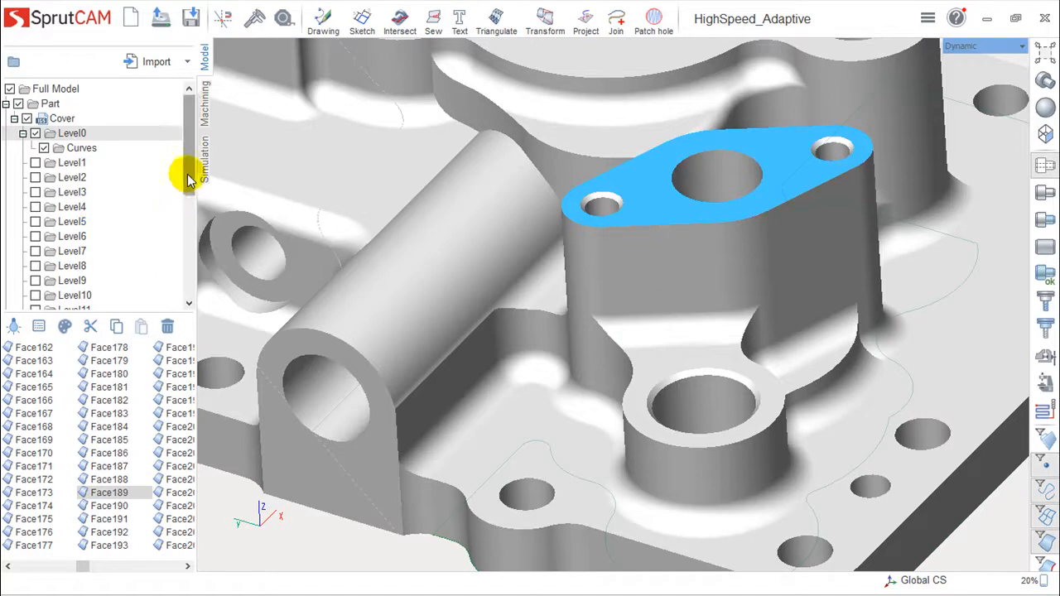
Clear the face selection, hide the whole Cover and show only its Meshes group.
left_click(996, 530)
scroll(203, 330, "up", 2)
scroll(204, 330, "down", 2)
scroll(108, 308, "down", 5)
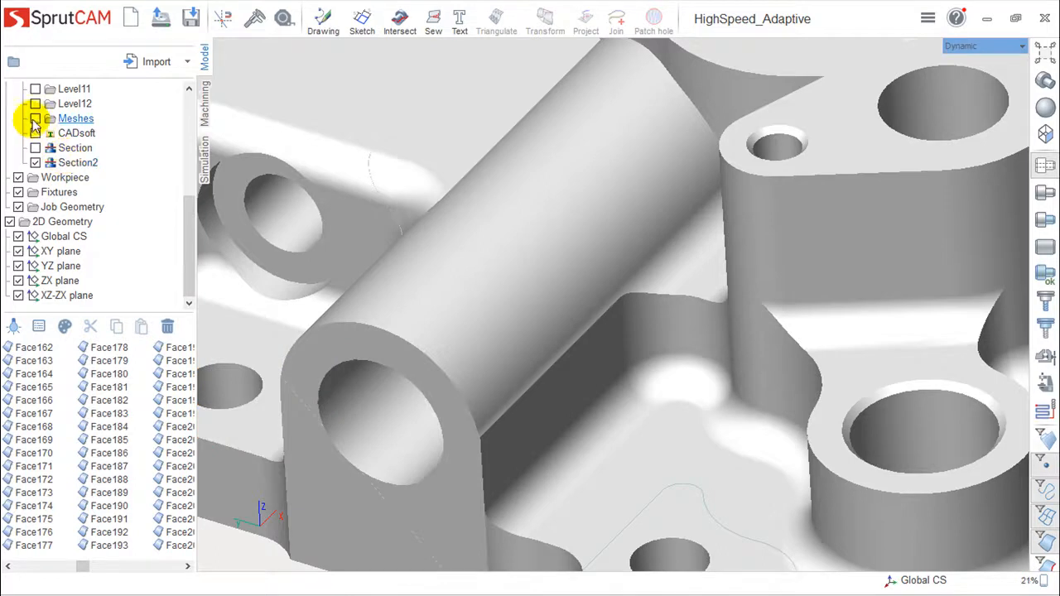
scroll(130, 199, "up", 5)
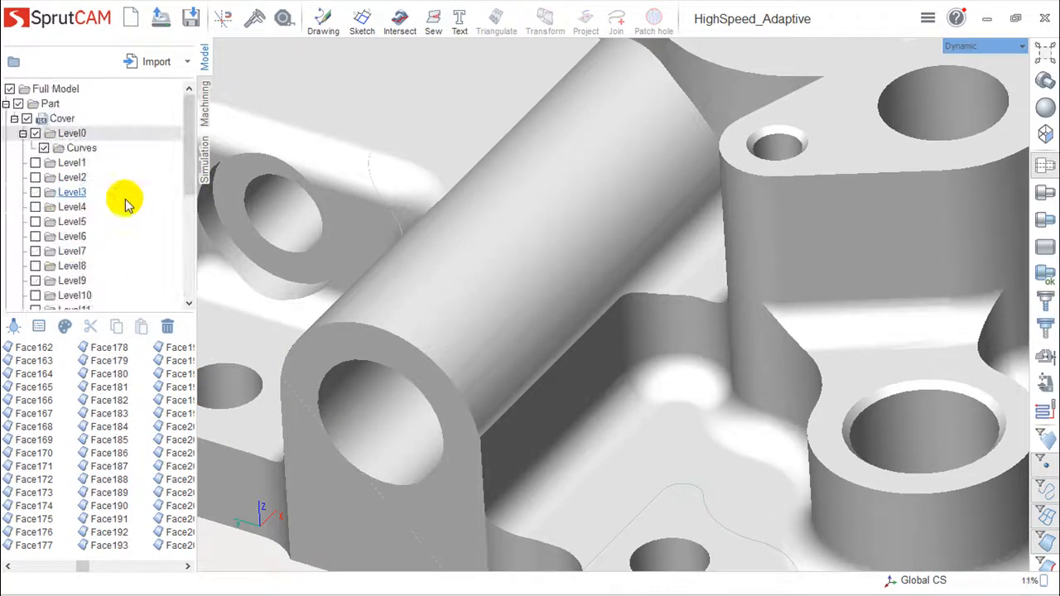
left_click(26, 119)
scroll(71, 221, "down", 4)
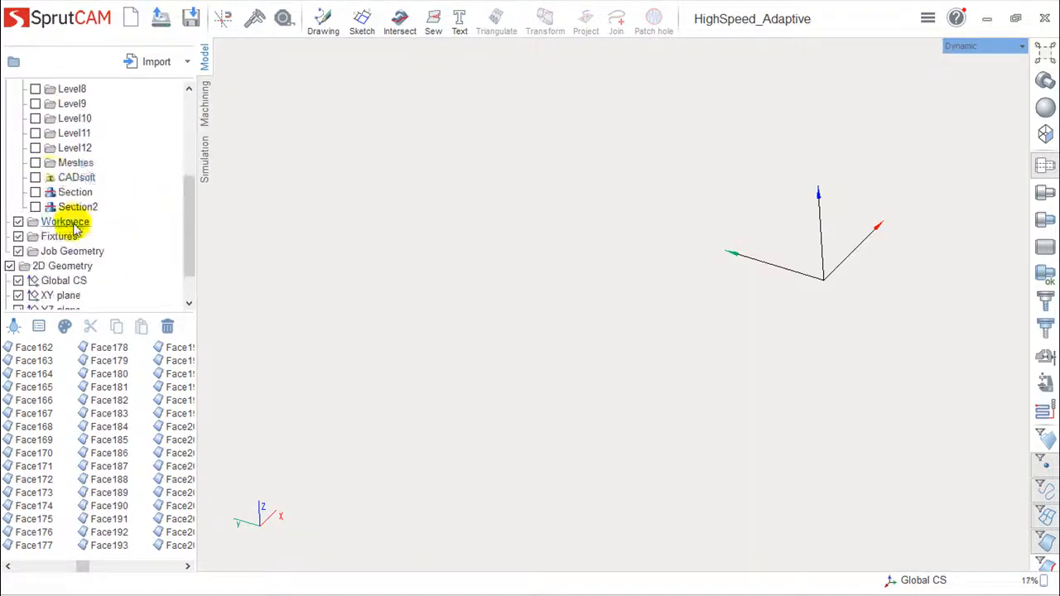
left_click(36, 164)
Patch the three holes in the top mesh of the flange boss and inspect the result on the cover.
scroll(372, 276, "down", 3)
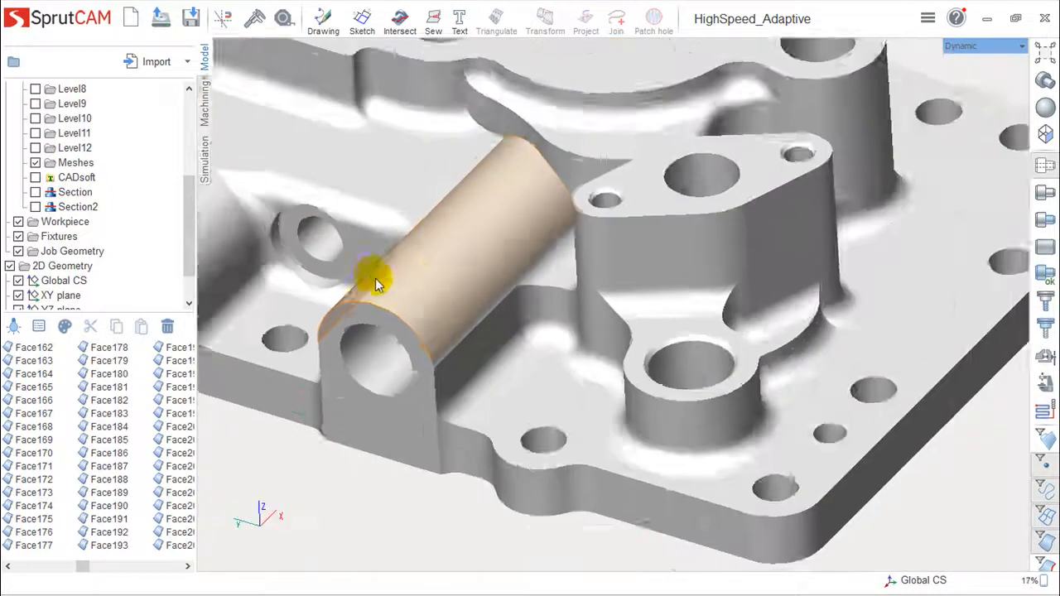
scroll(372, 277, "down", 1)
scroll(661, 272, "up", 3)
middle_click_drag(685, 243, 634, 386)
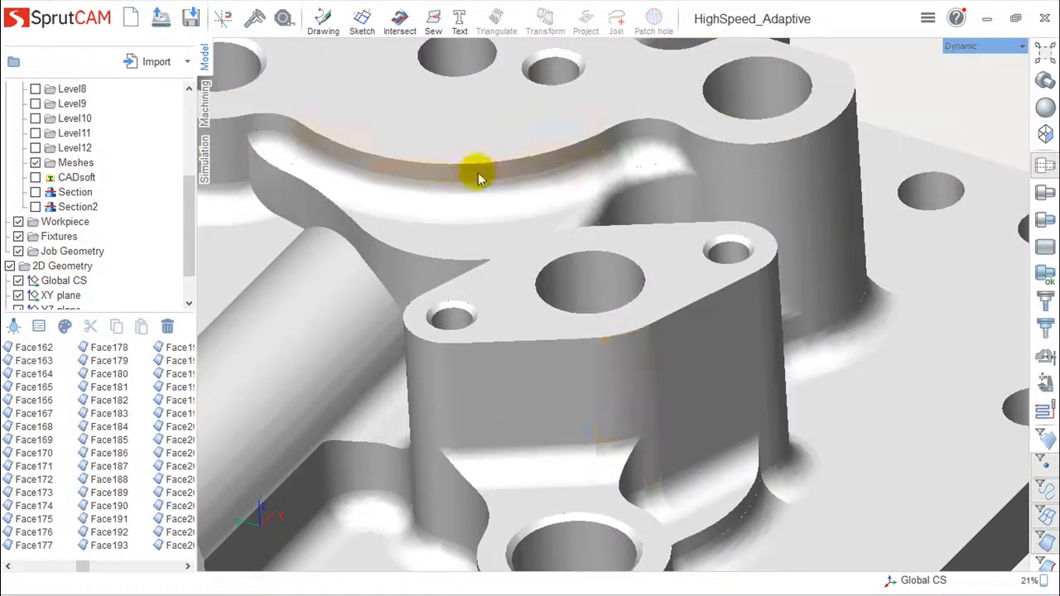
left_click(686, 281)
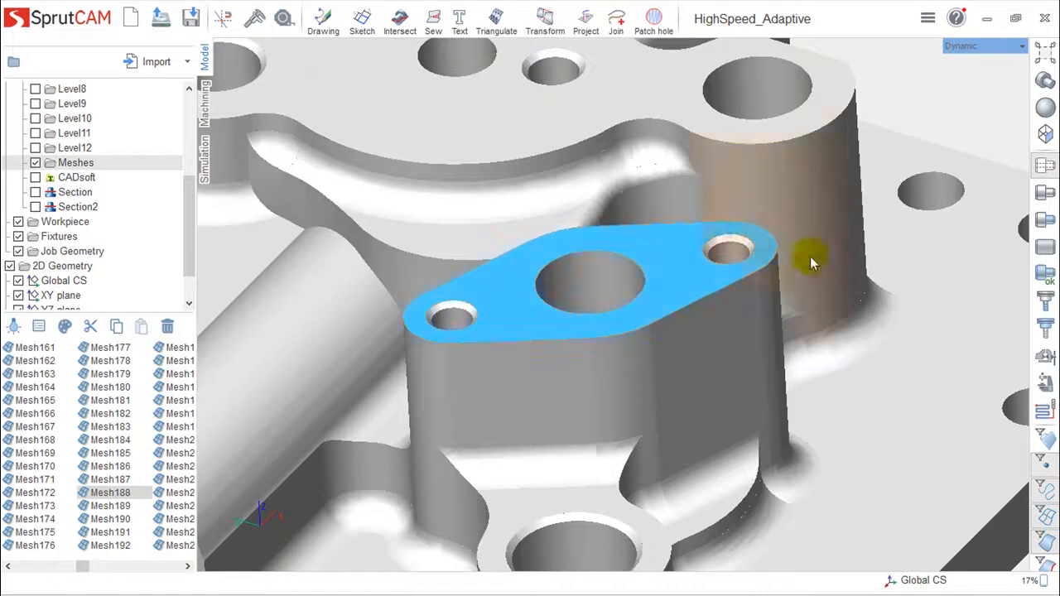
left_click(653, 18)
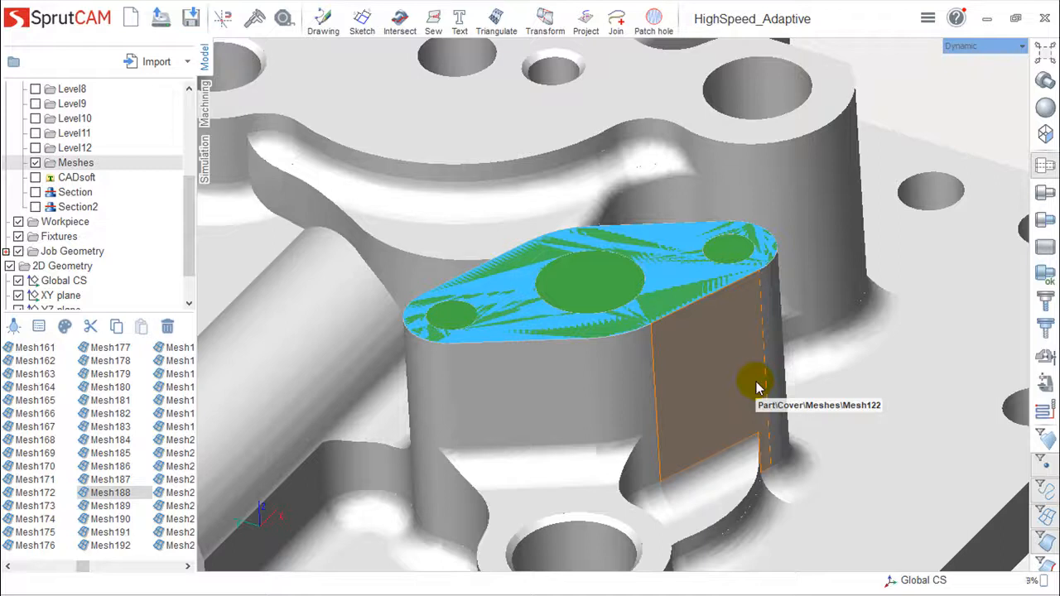
scroll(756, 386, "down", 5)
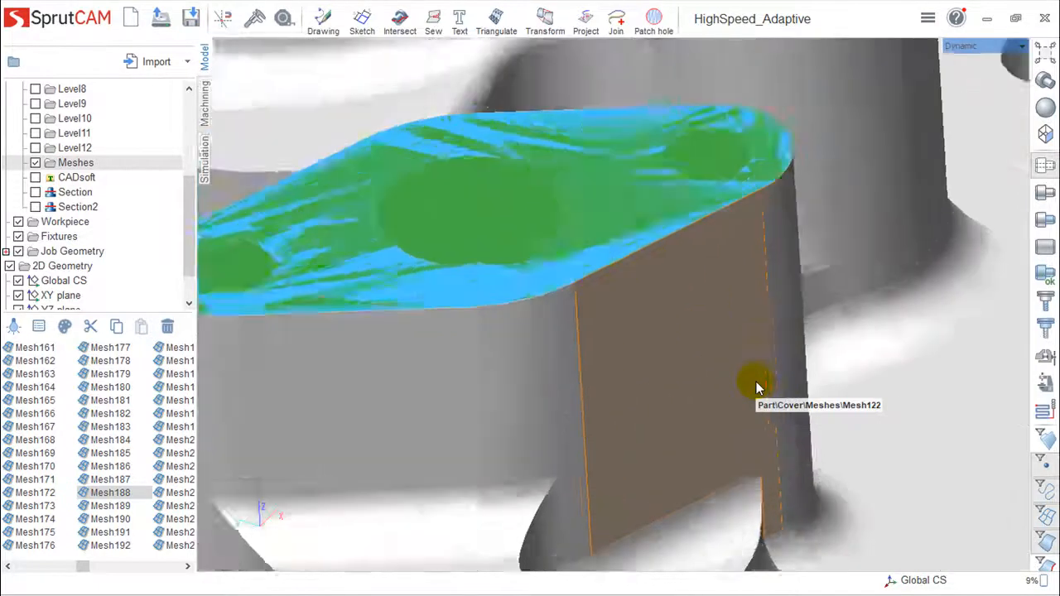
scroll(756, 382, "up", 2)
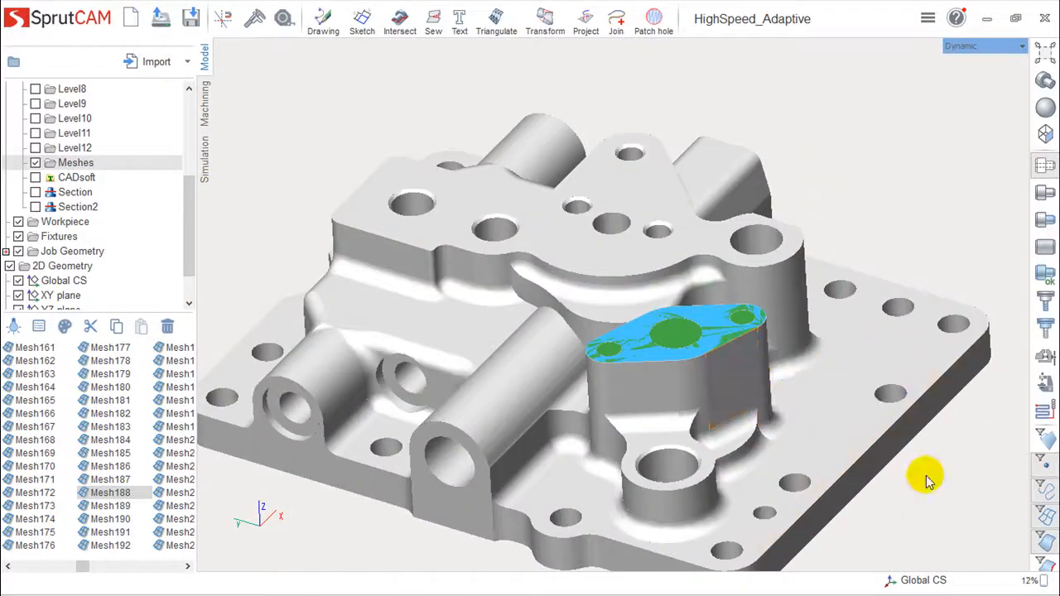
middle_click_drag(918, 506, 948, 471)
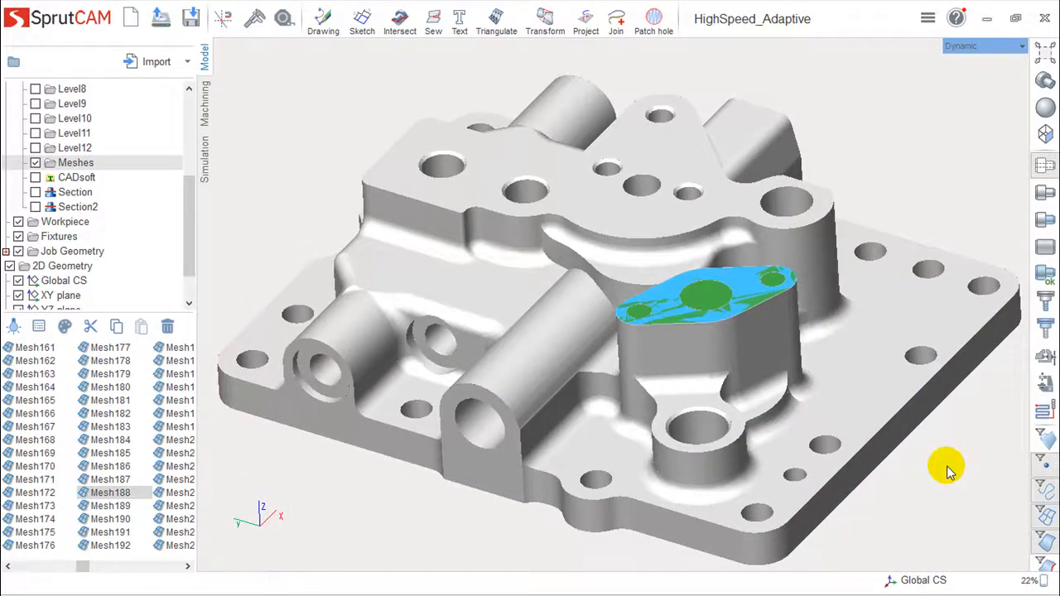